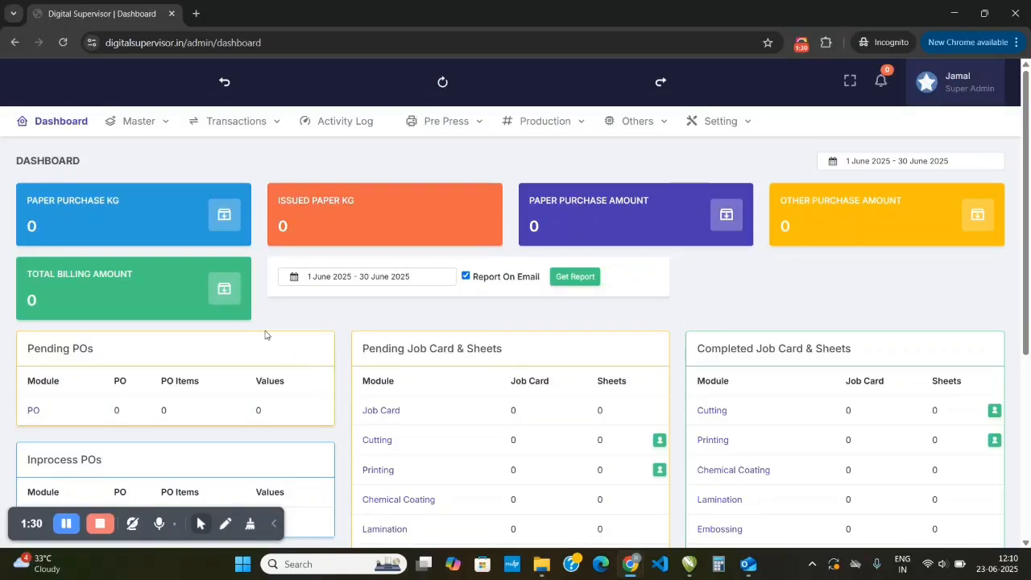
- Open the Product page from the master data
mouse_move(139, 114)
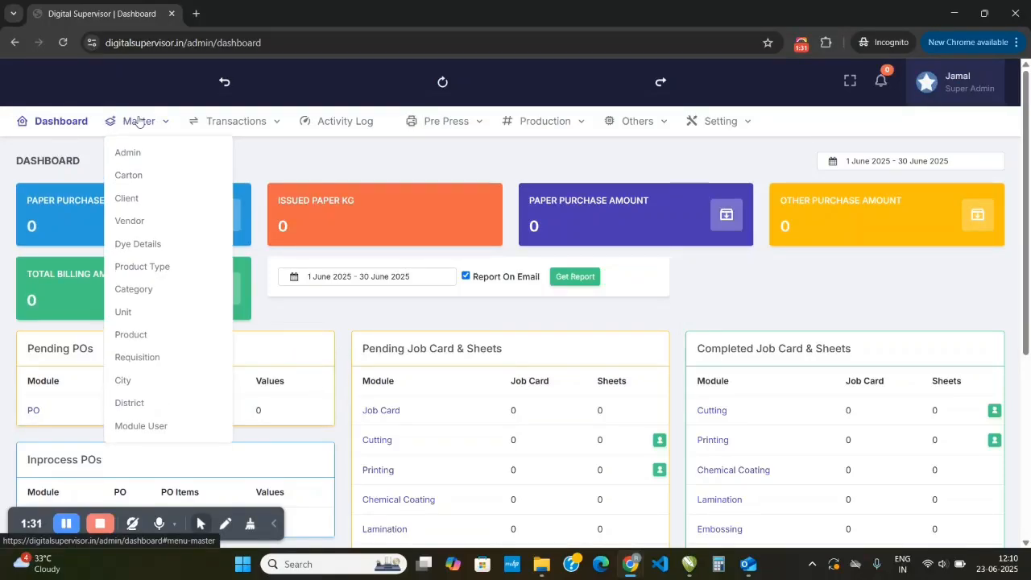
click(133, 341)
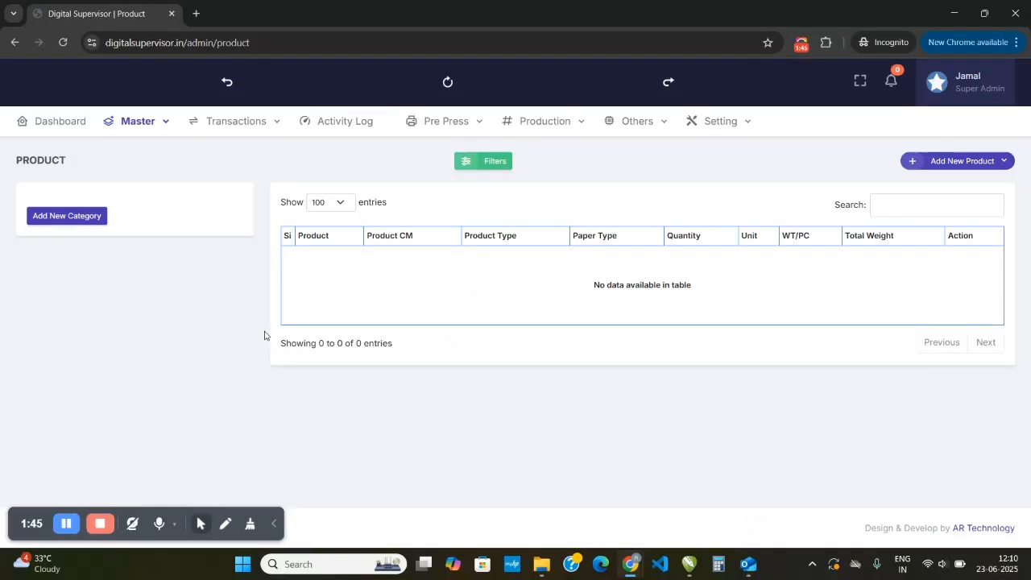
click(159, 125)
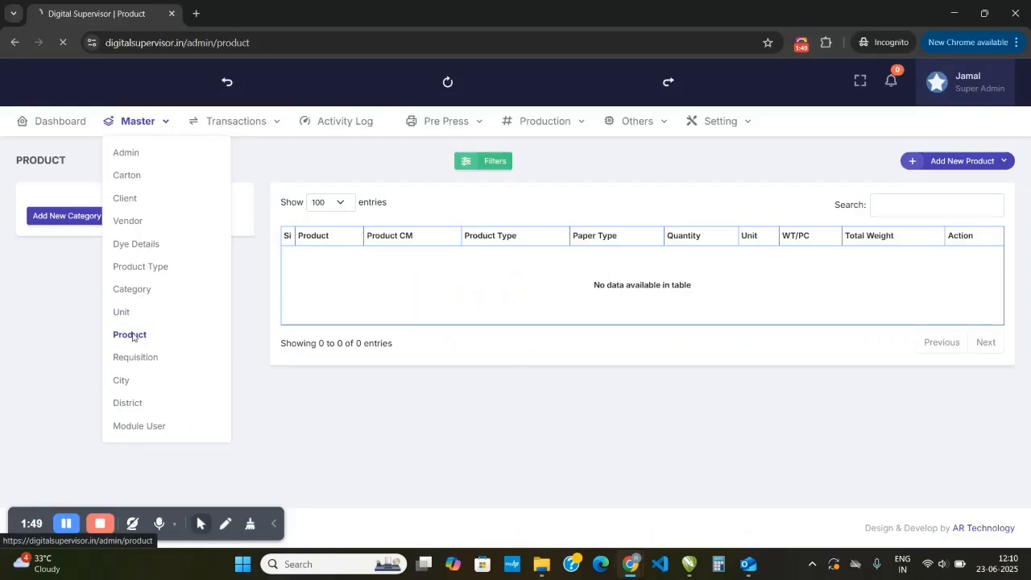
click(189, 344)
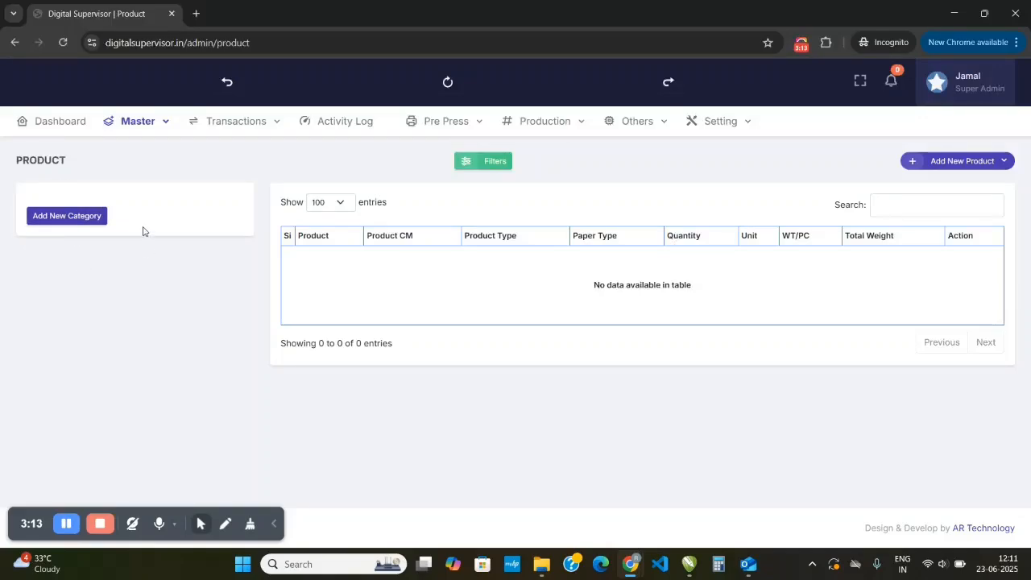
- Create a new product category named PAPER and save it
click(79, 219)
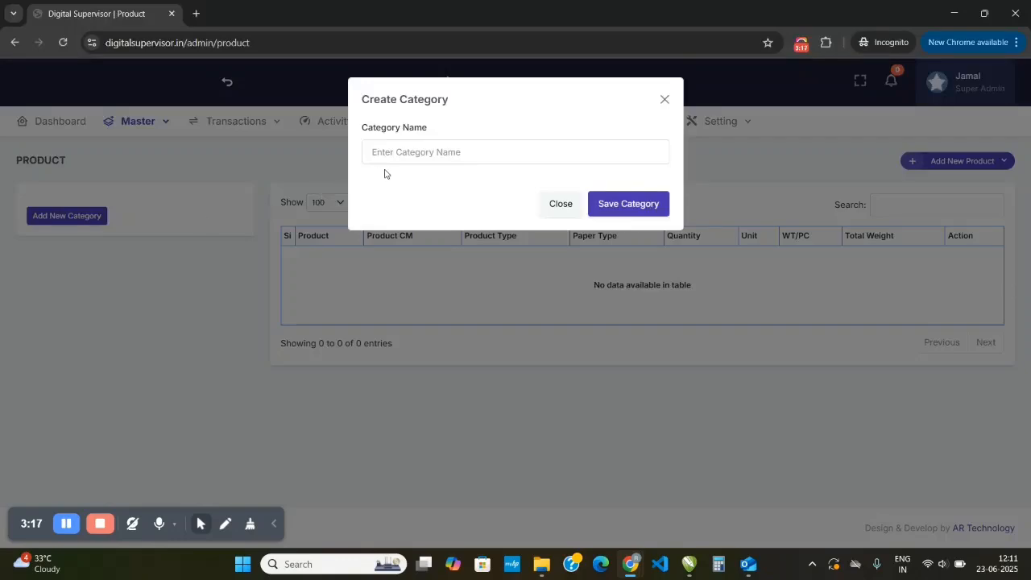
click(414, 156)
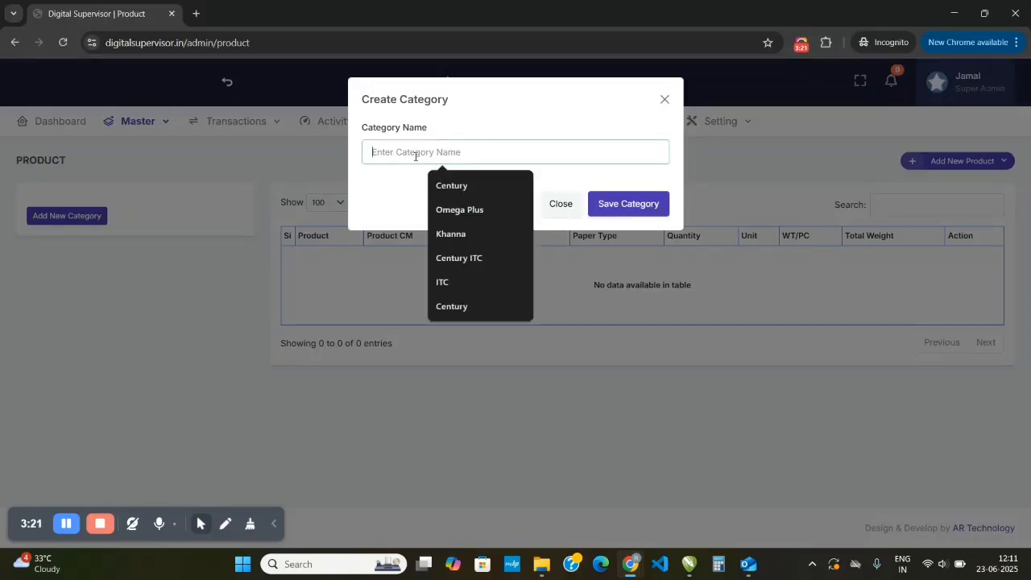
text(PAPER)
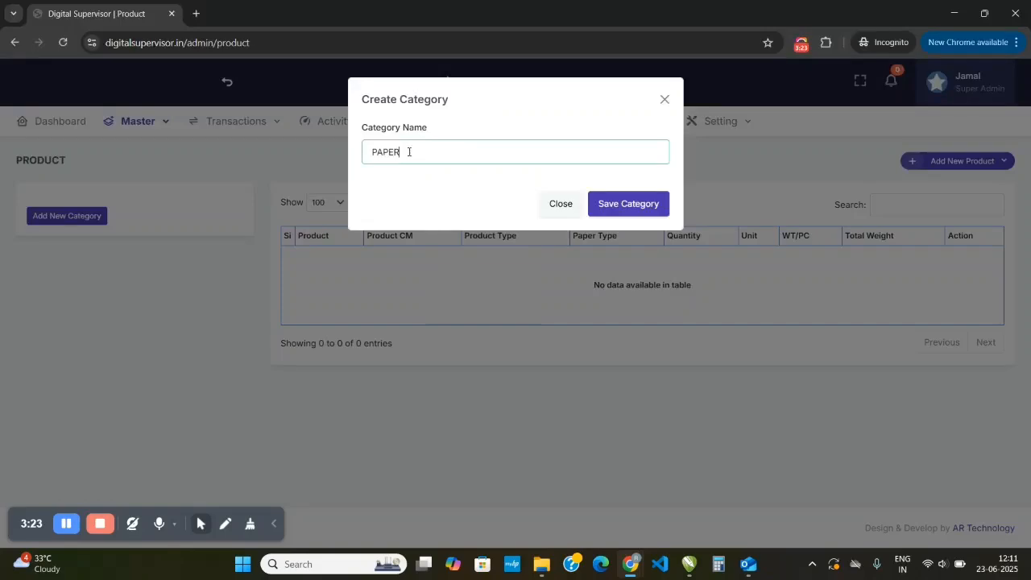
click(621, 206)
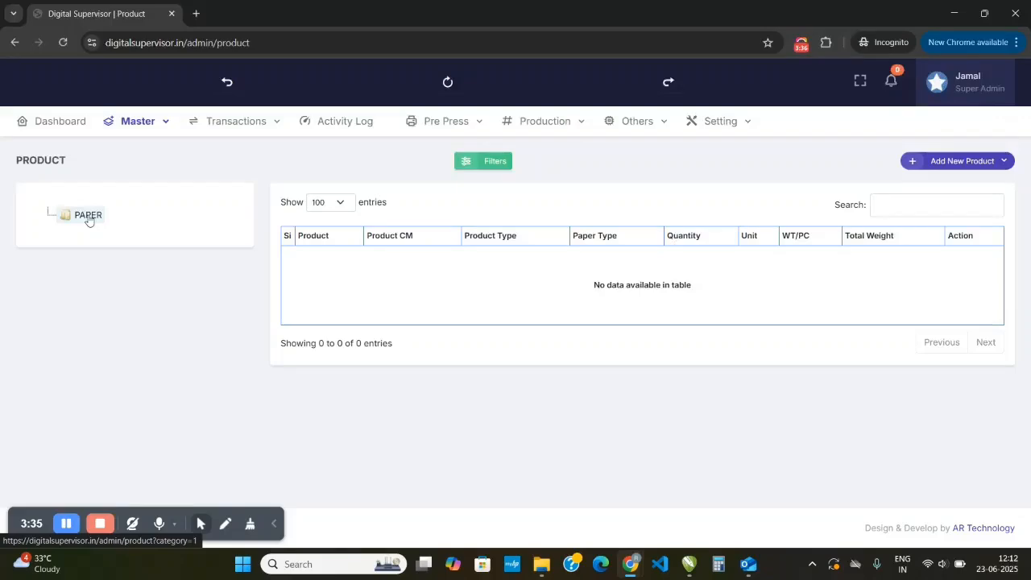
- Add a subcategory named CARTE LUMINA under the PAPER category and save it
right_click(88, 219)
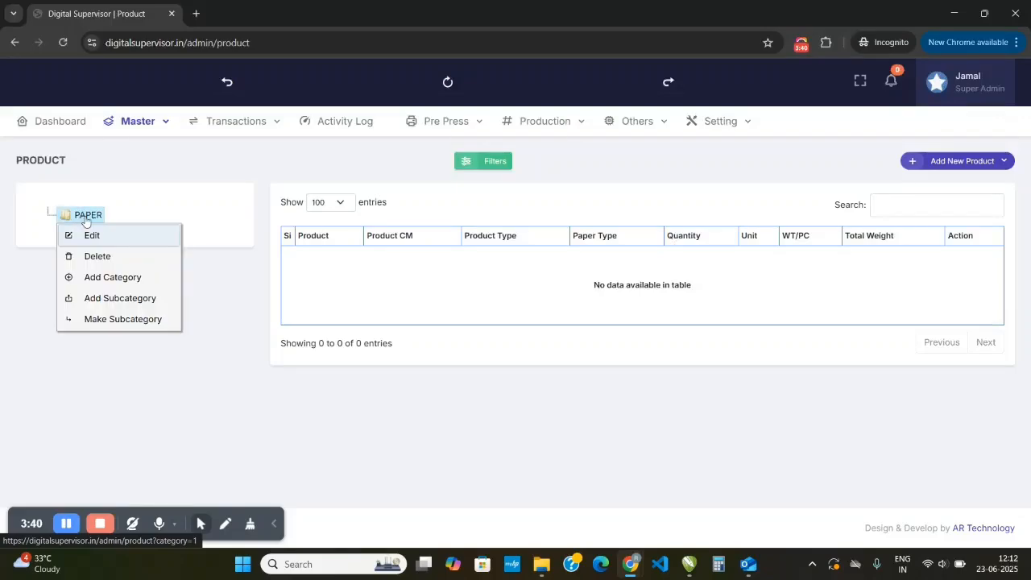
click(113, 304)
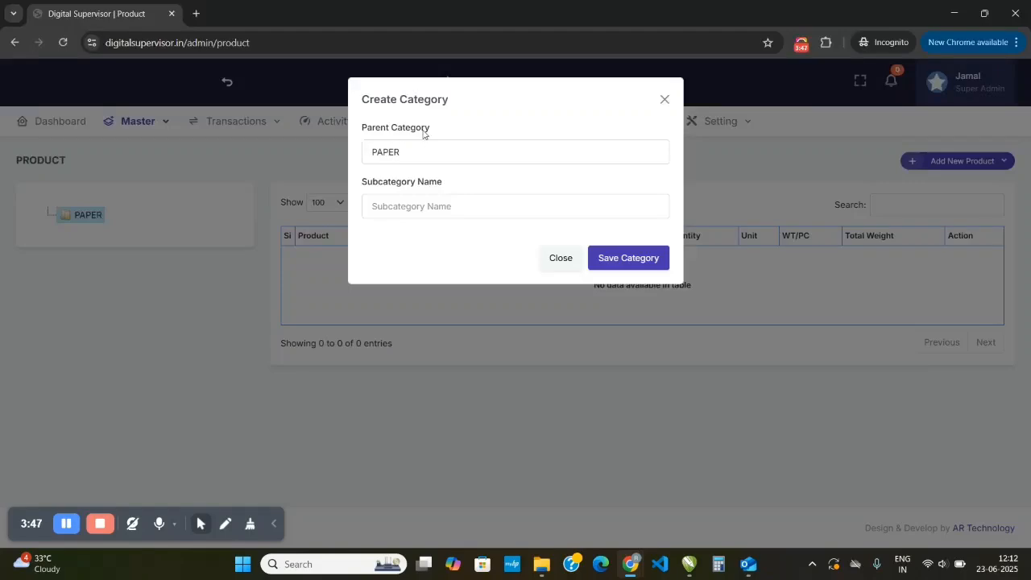
click(410, 210)
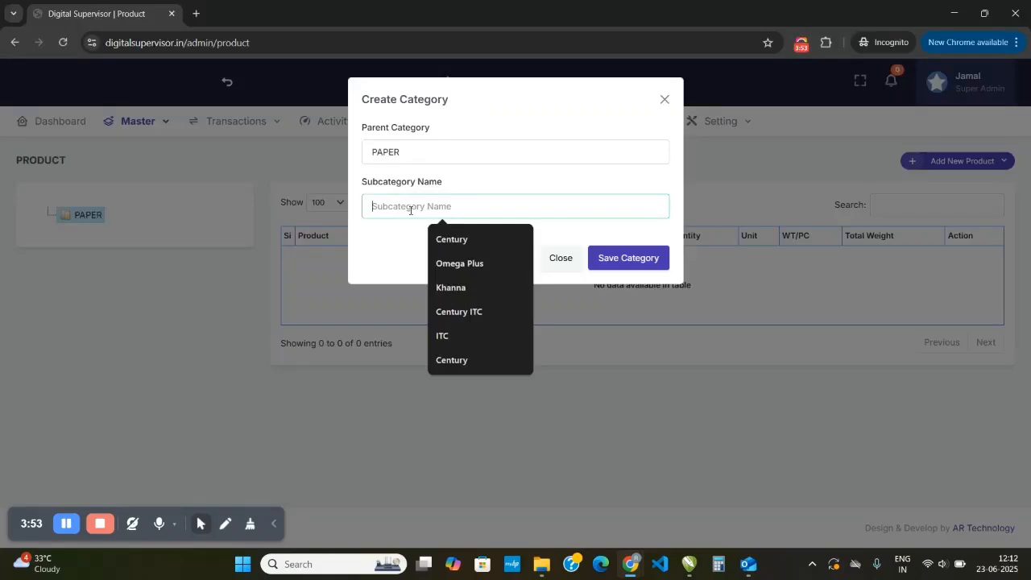
text(ABC)
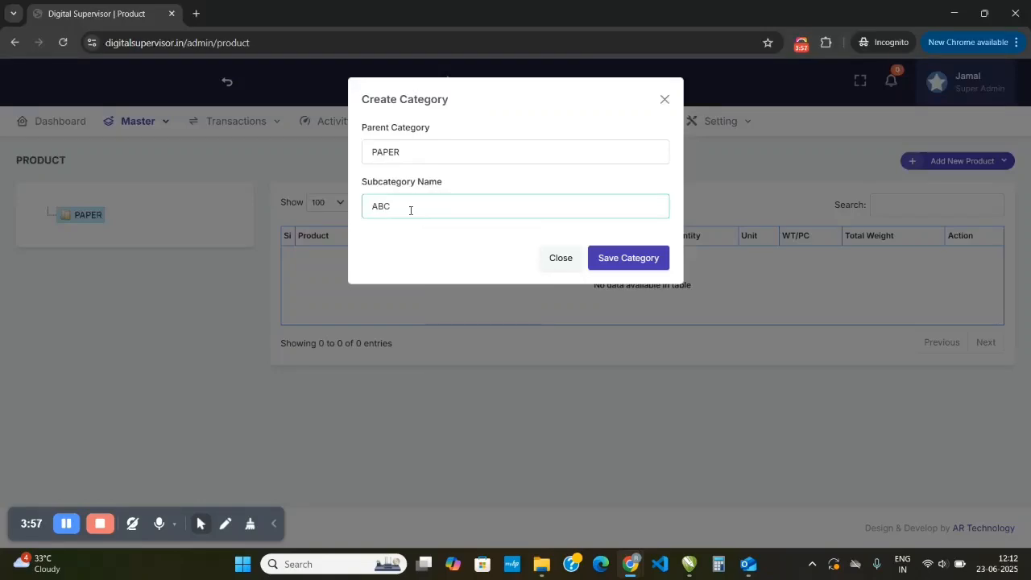
key(BackSpace)
key(BackSpace)
key(BackSpace)
text(CARTE LUMINA)
click(620, 263)
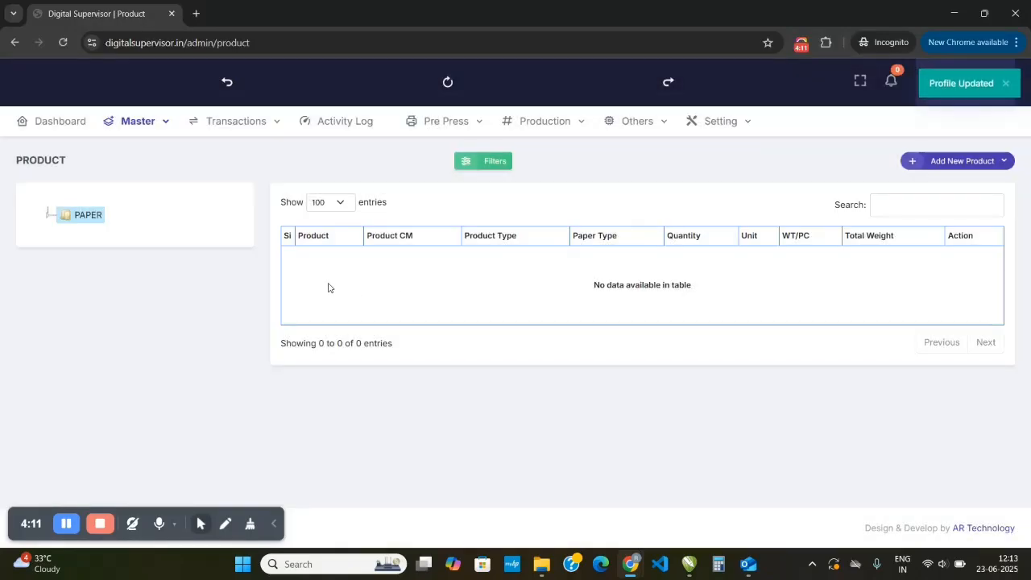
- Expand the PAPER category in the tree and rename it to ITC
click(72, 217)
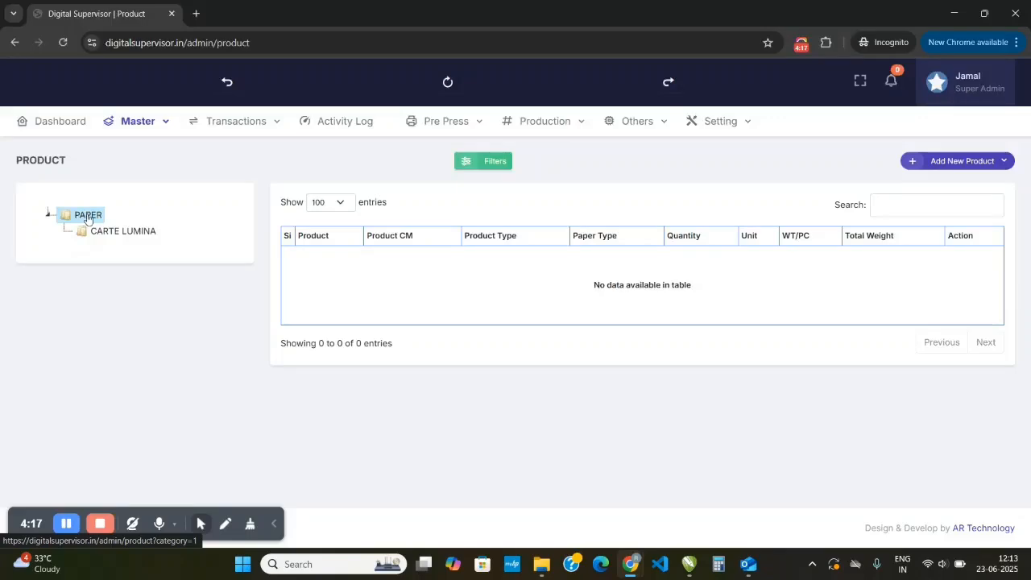
right_click(85, 219)
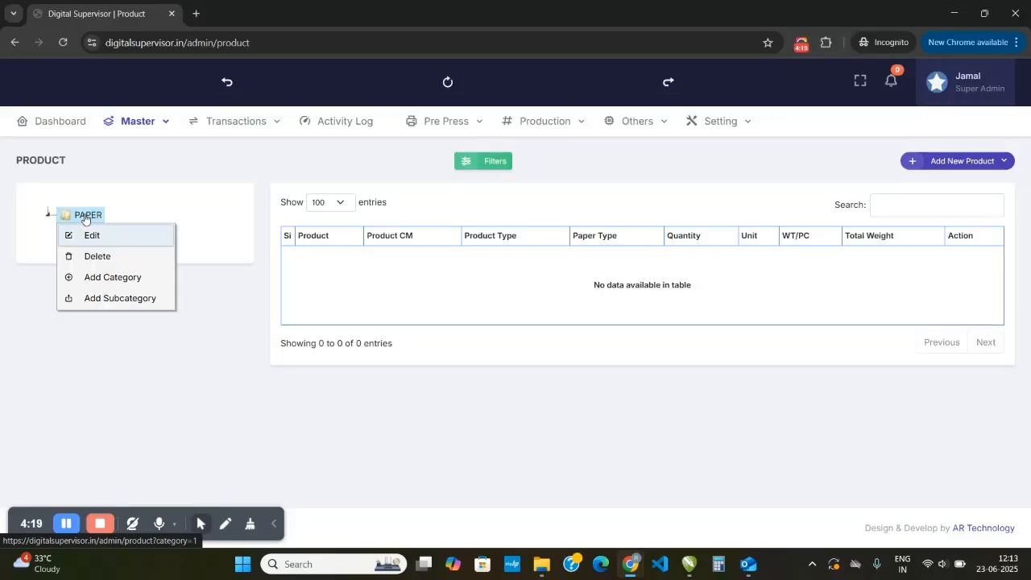
click(88, 234)
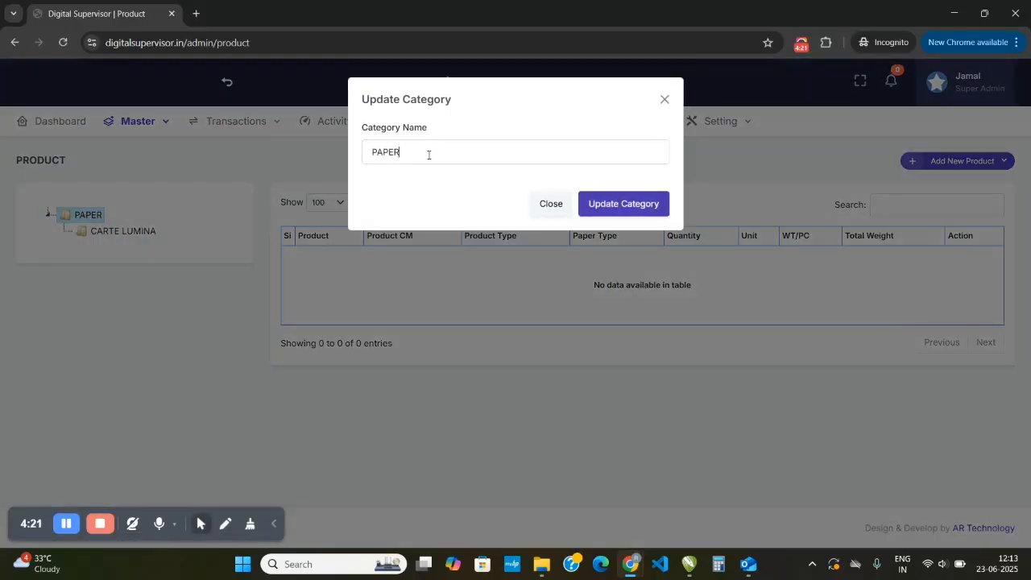
click(428, 155)
key(ctrl+a)
key(BackSpace)
text(ITC)
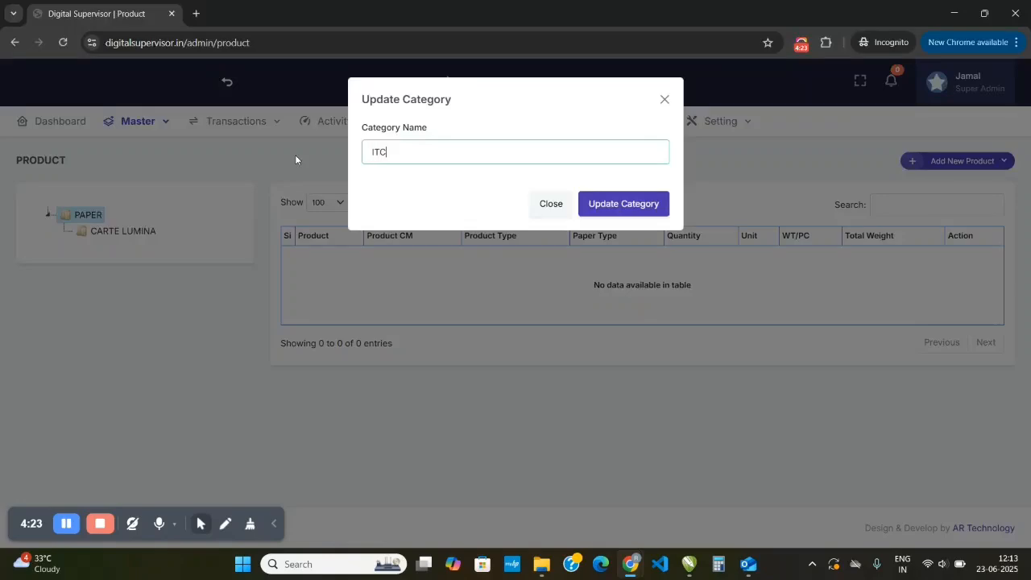
click(627, 208)
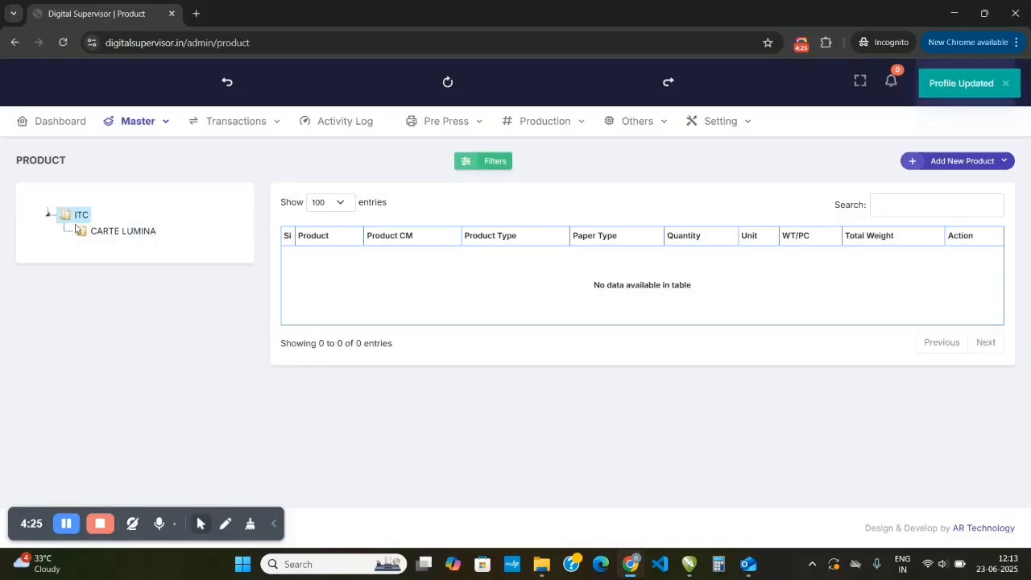
- Start a new paper product with the CARTE LUMINA subcategory selected, entering length 23 and width 36
click(49, 218)
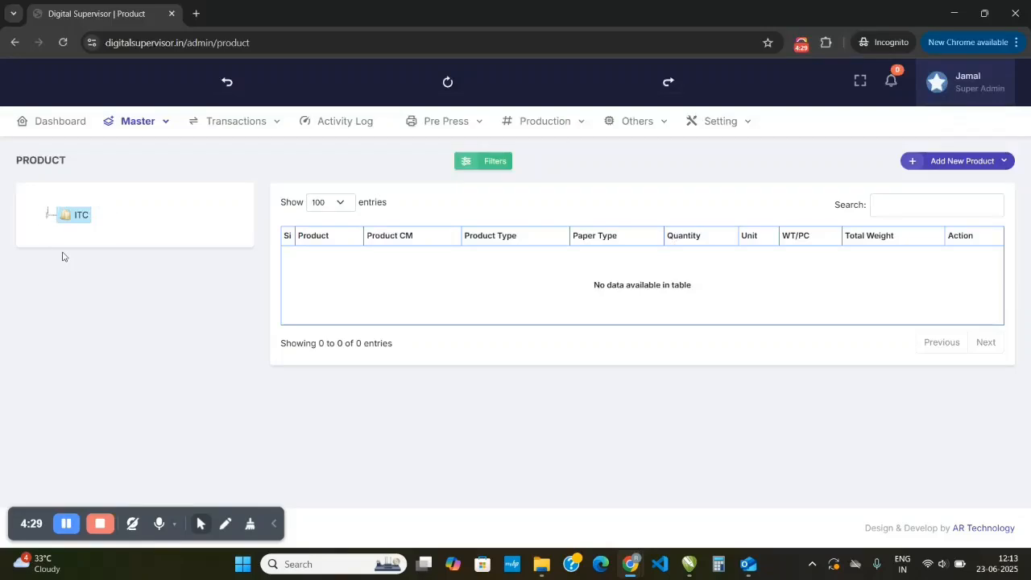
click(49, 216)
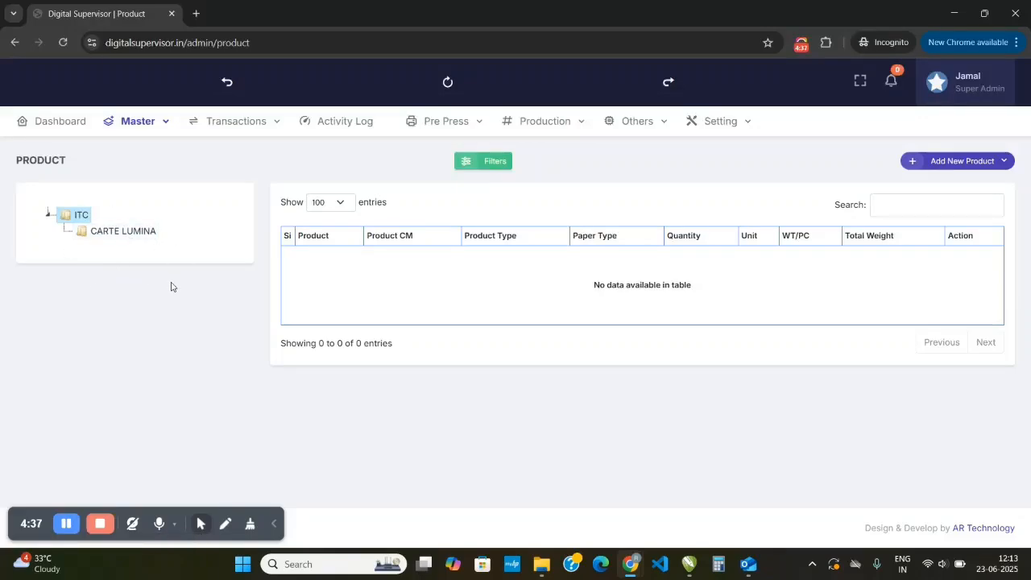
click(123, 238)
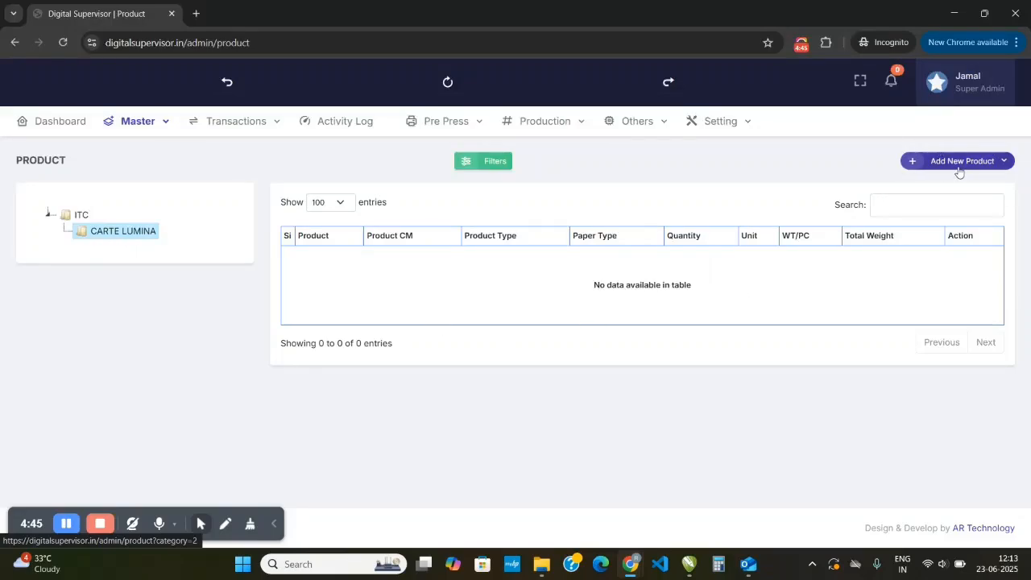
click(1008, 162)
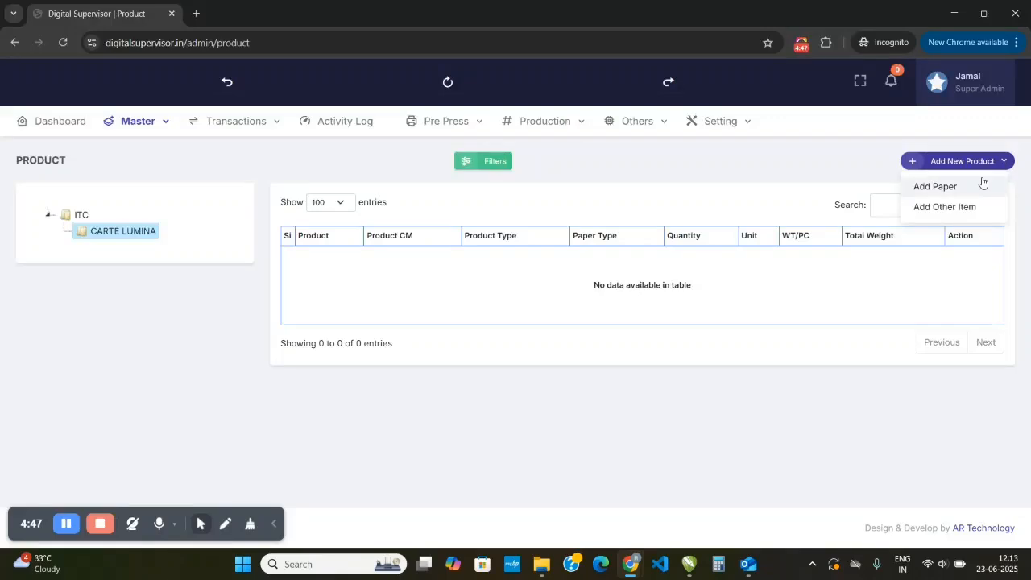
click(938, 188)
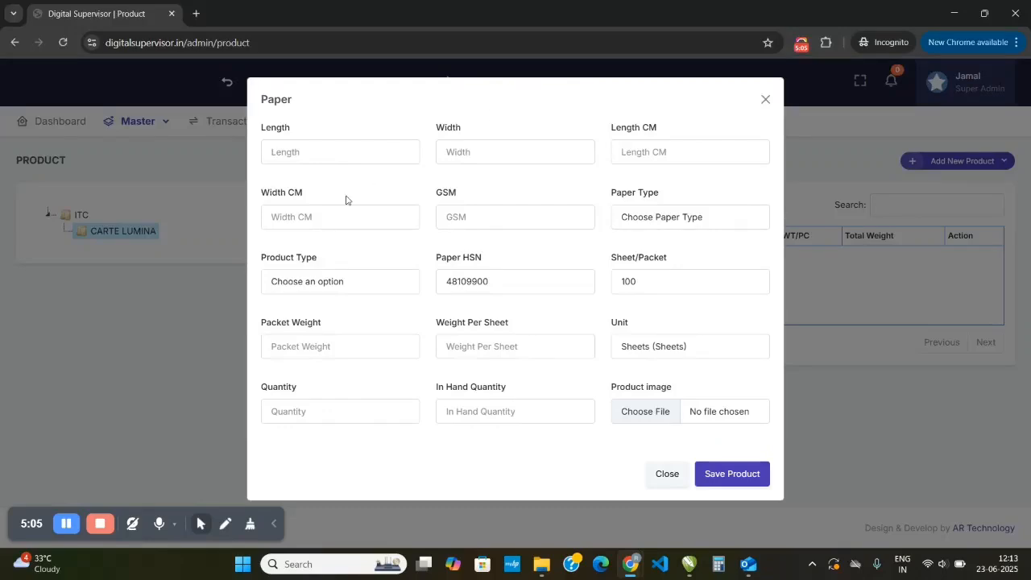
click(354, 151)
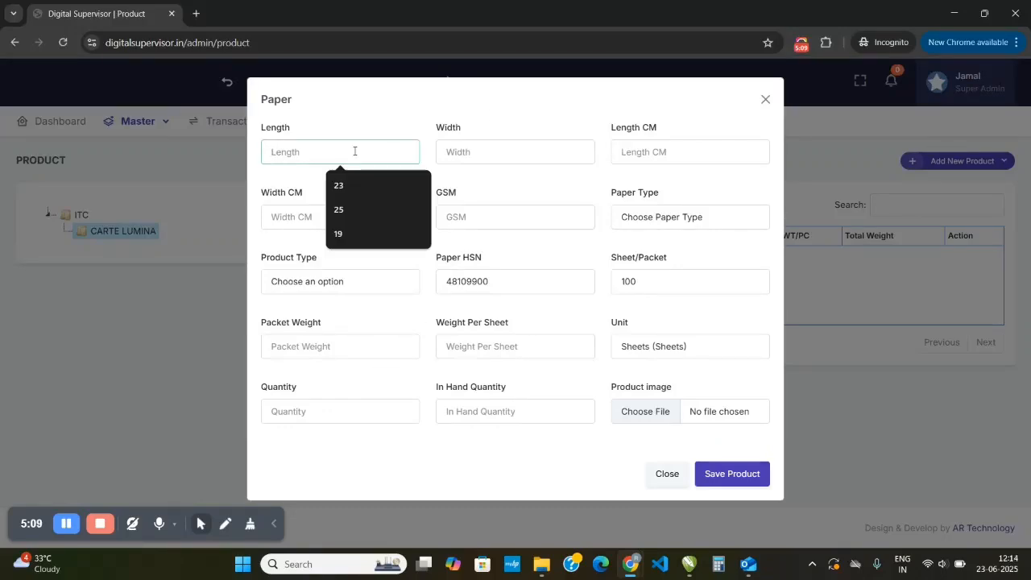
text(23)
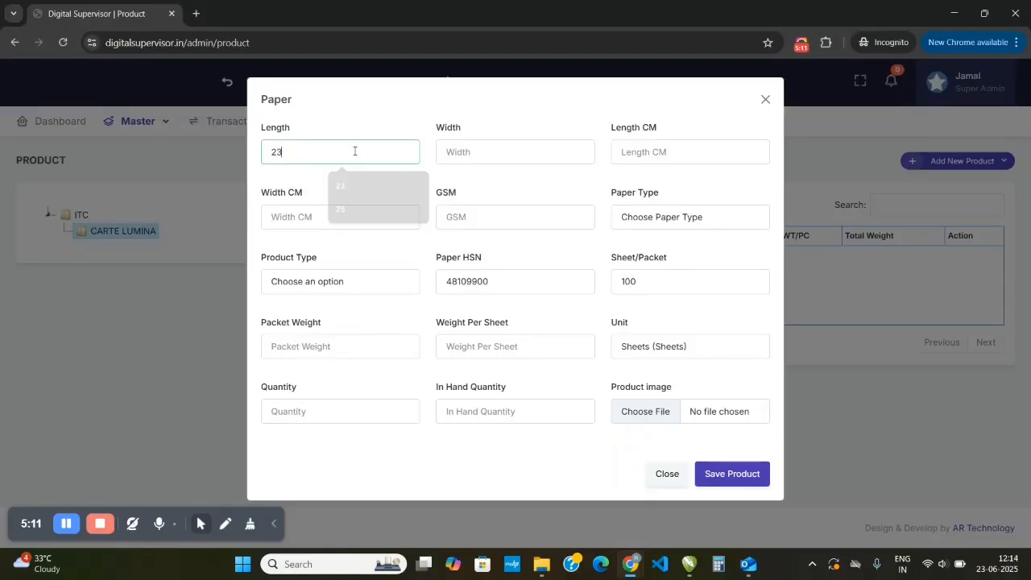
key(Tab)
text(36)
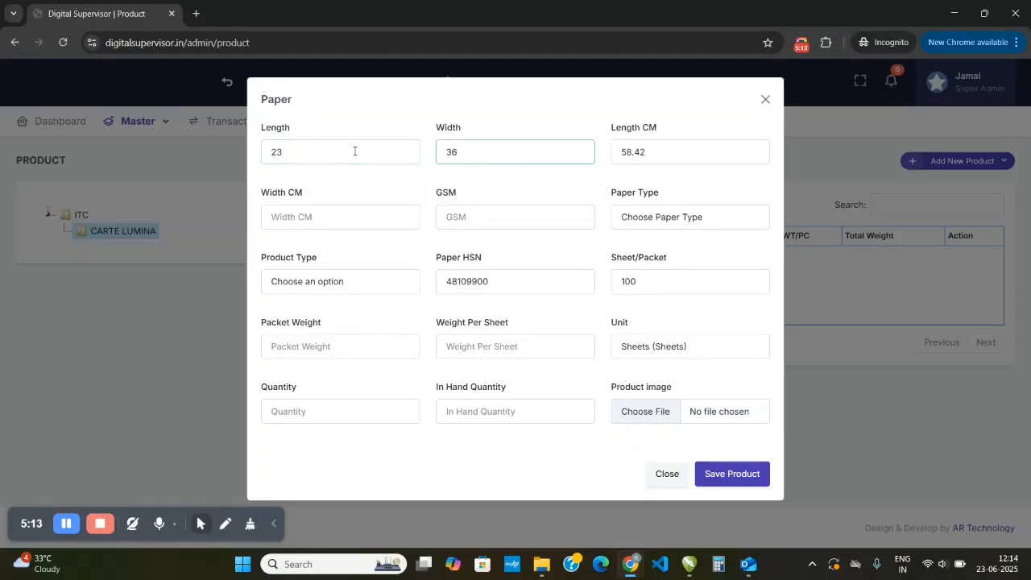
key(Tab)
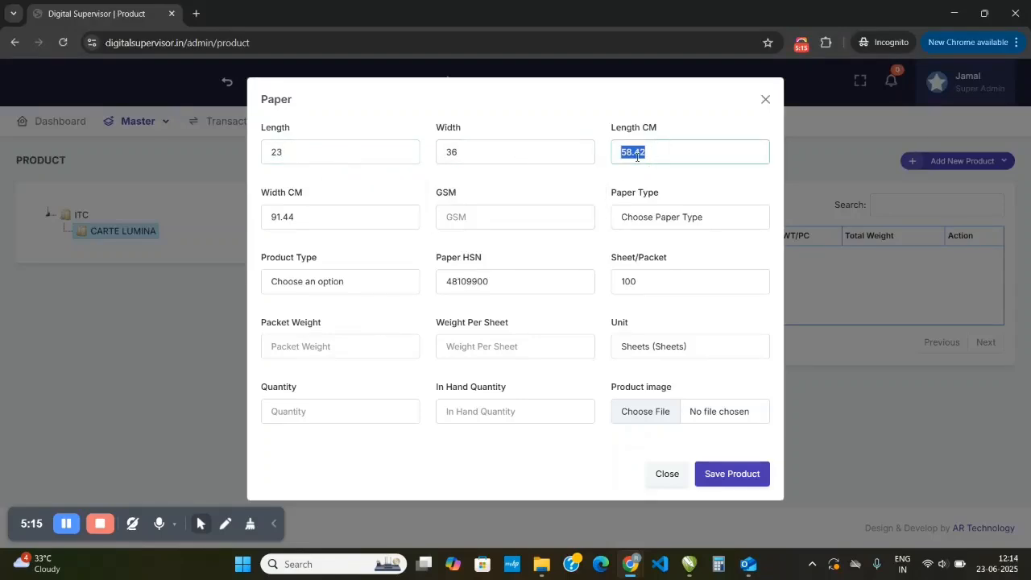
- Set the new paper's GSM to 300 and its paper type to White
click(484, 215)
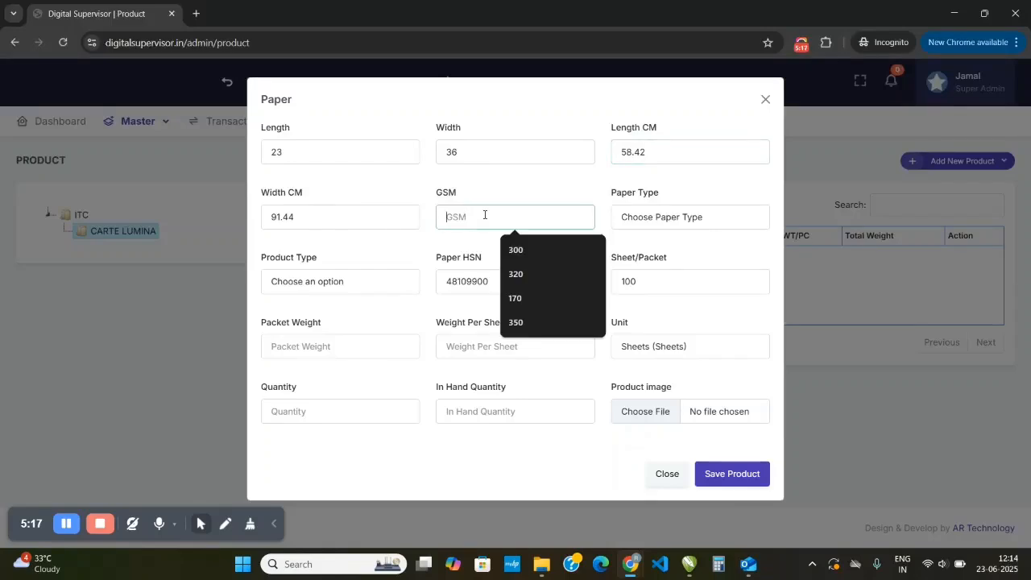
text(300)
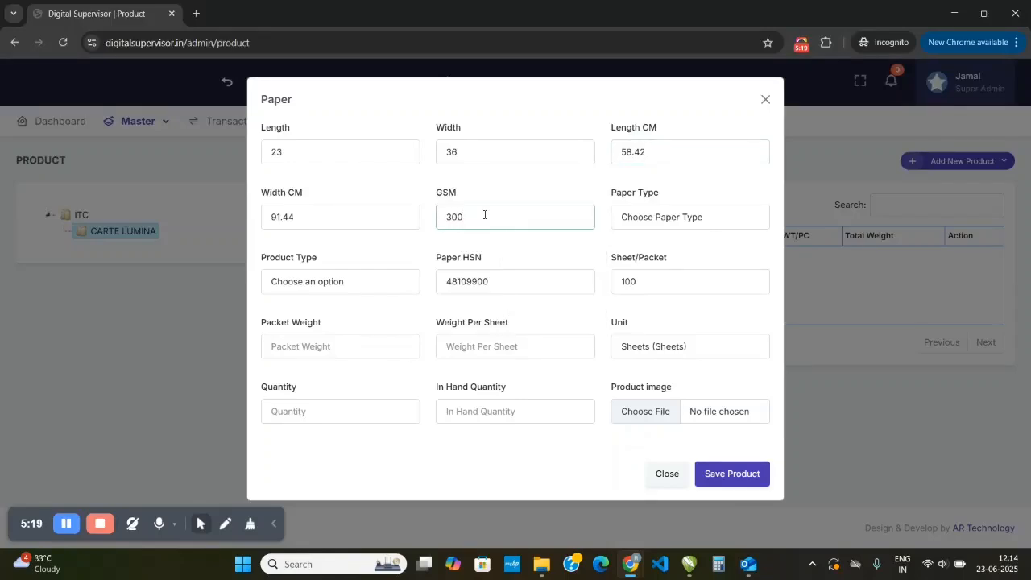
click(625, 240)
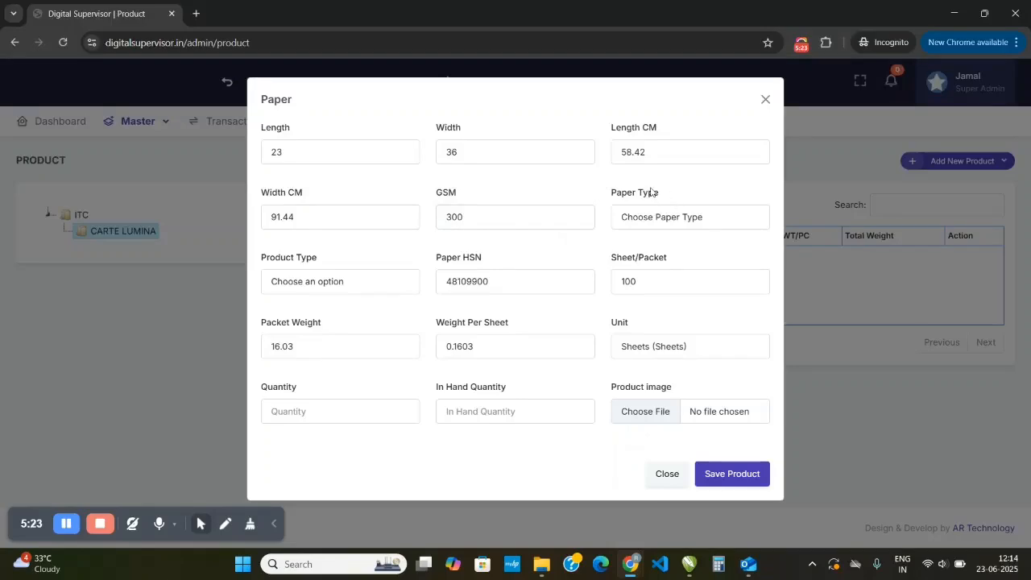
click(645, 219)
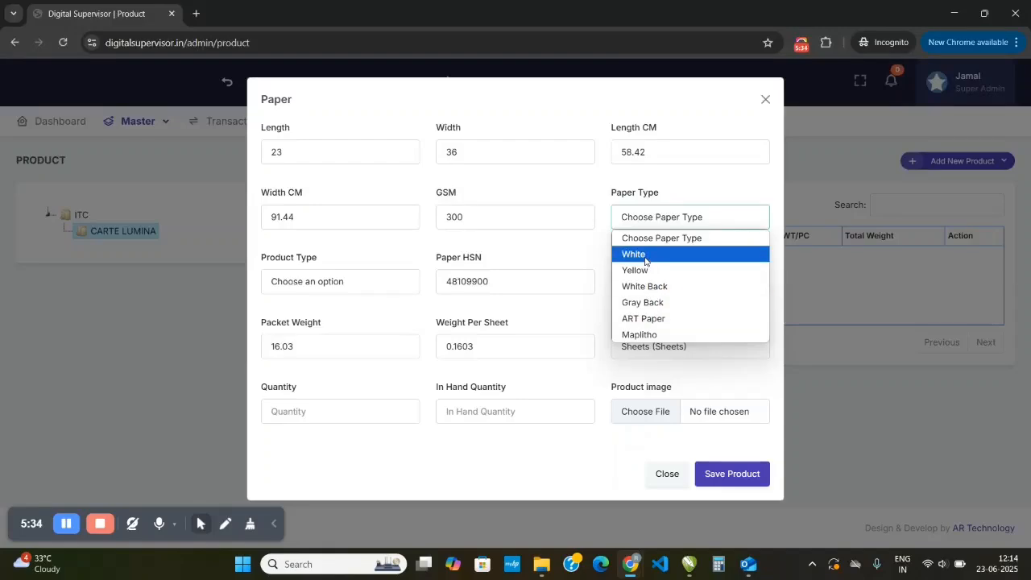
click(646, 256)
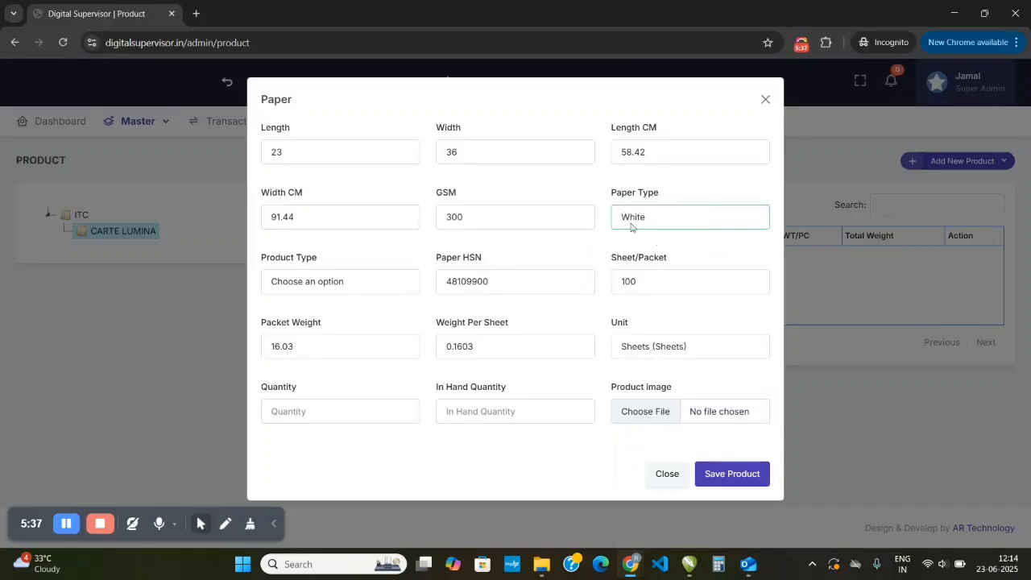
- Check the available product type options for the new paper, and close the form without saving
click(338, 278)
click(338, 281)
click(334, 282)
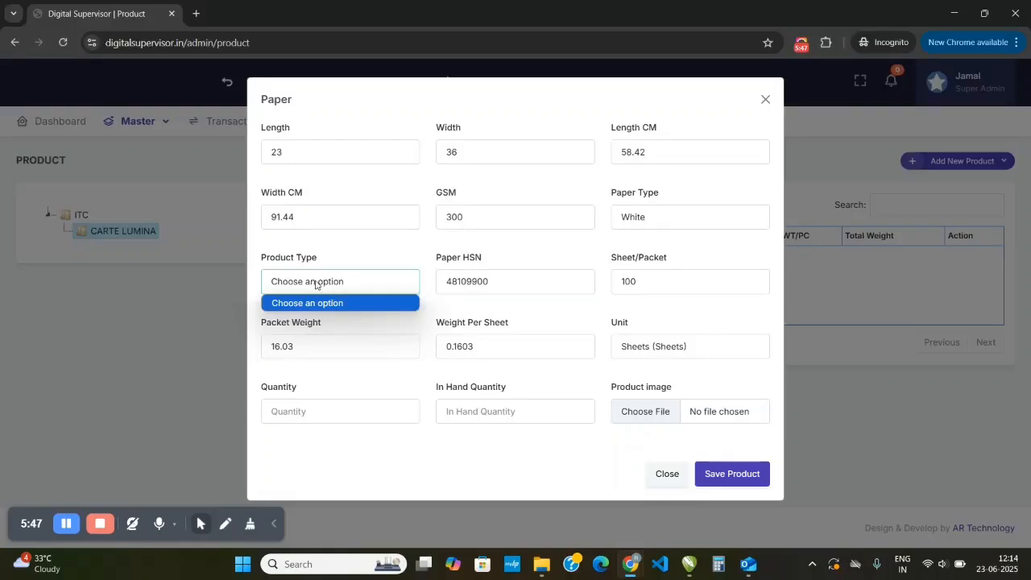
click(322, 284)
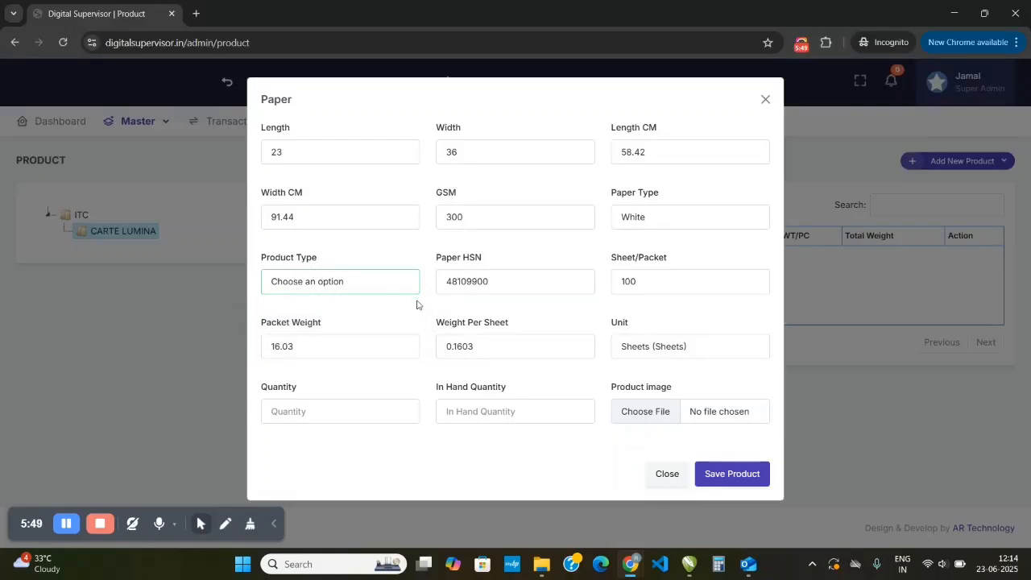
click(200, 179)
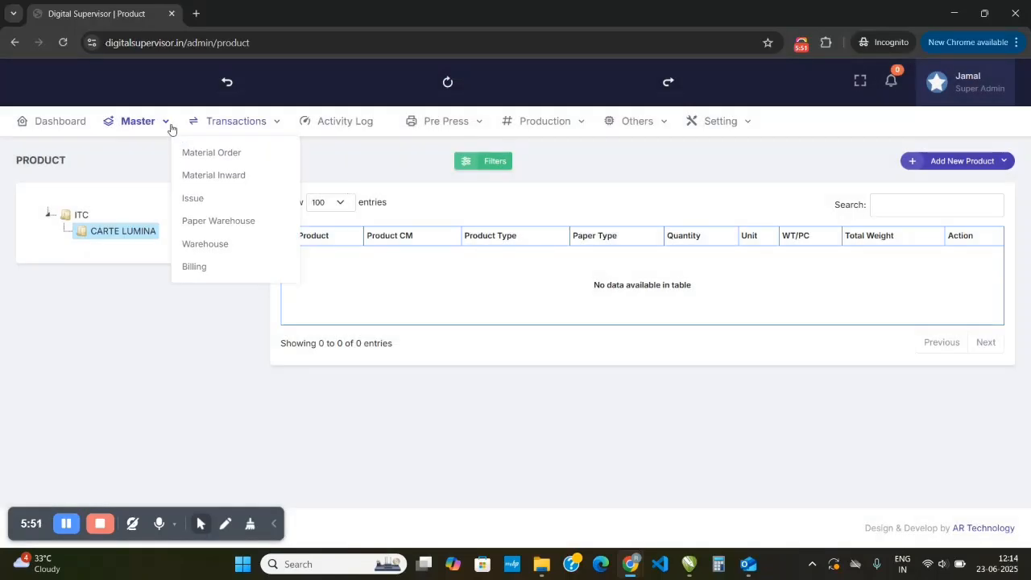
- Open the Product Type master in a separate browser tab and switch to it
mouse_move(147, 126)
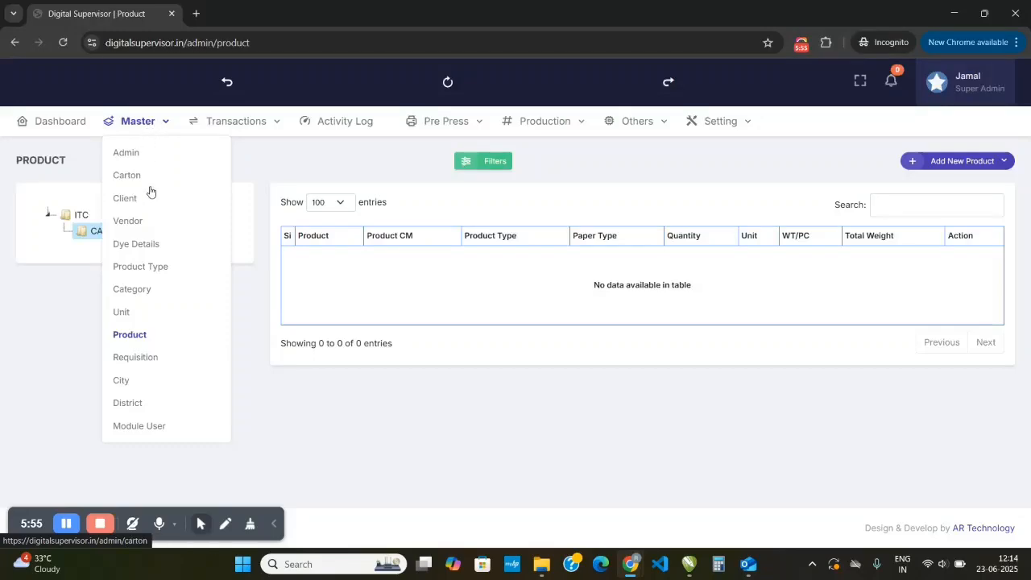
right_click(138, 271)
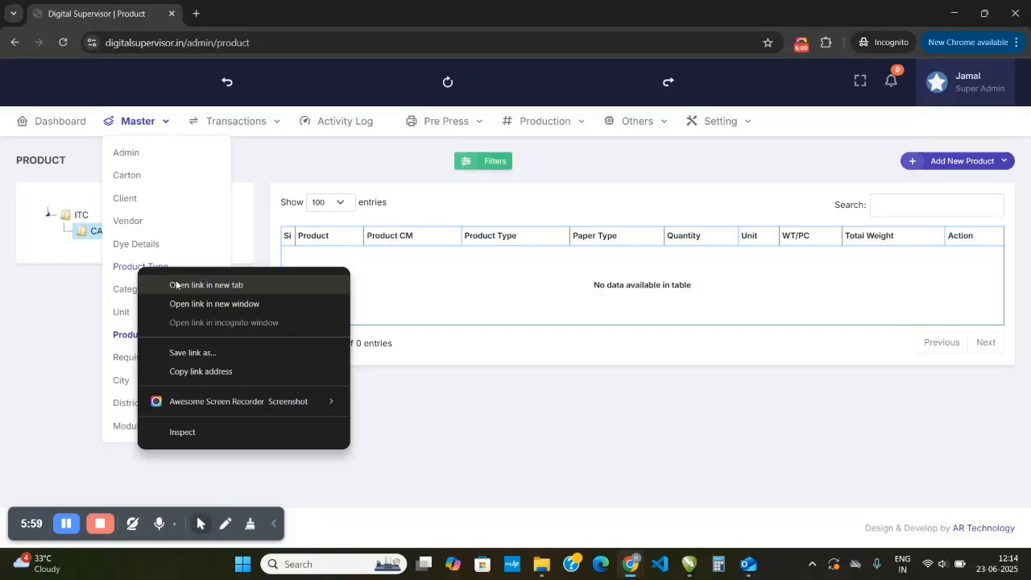
click(179, 284)
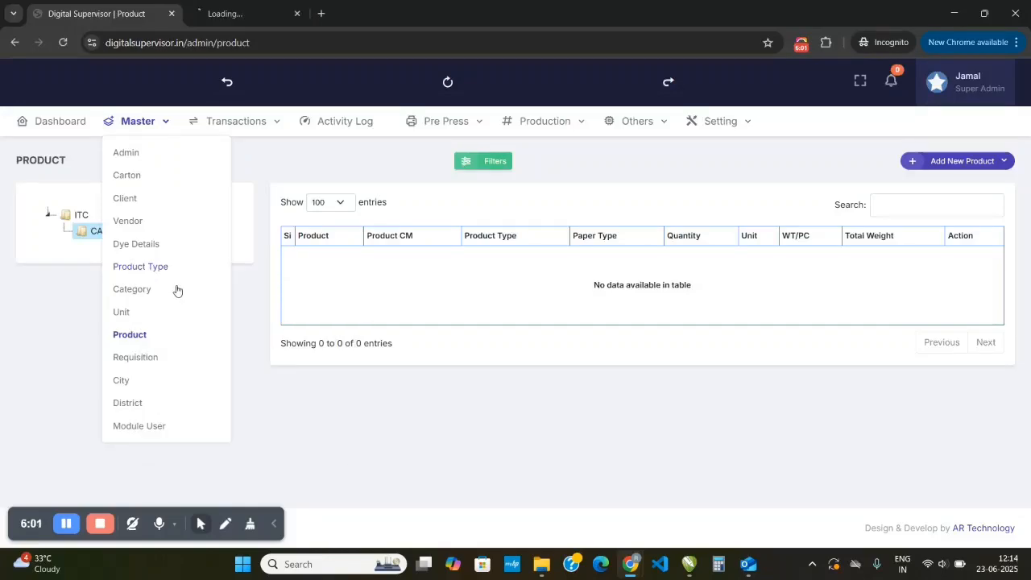
click(251, 14)
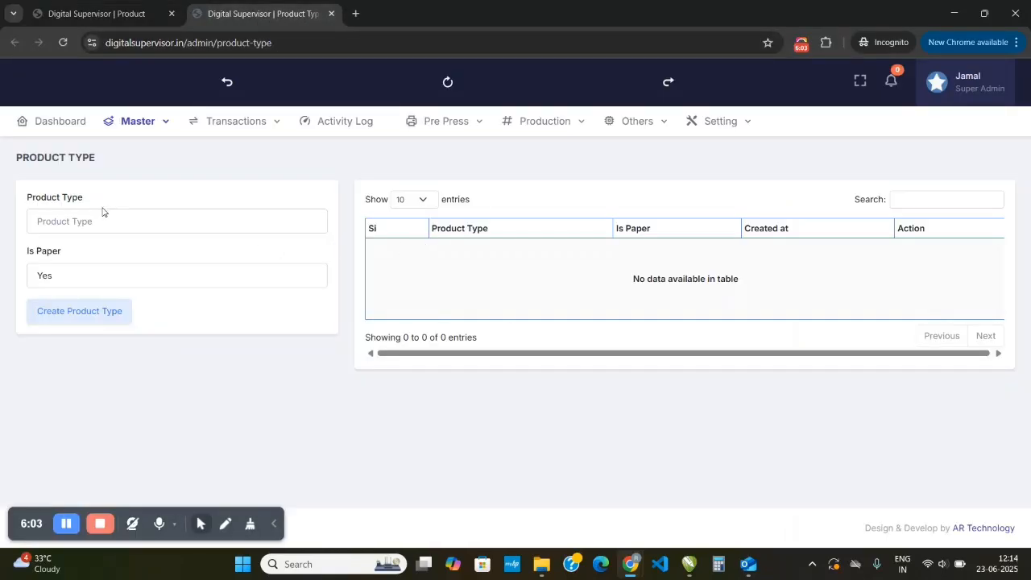
- Create a product type named CARTE LUMINA with Is Paper set to Yes
click(94, 218)
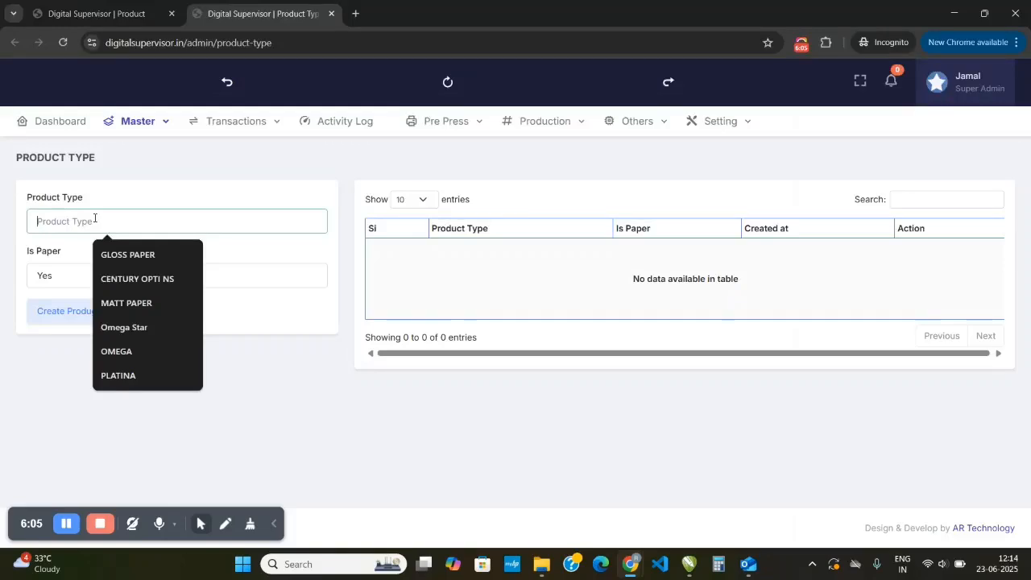
text(CARTE LU)
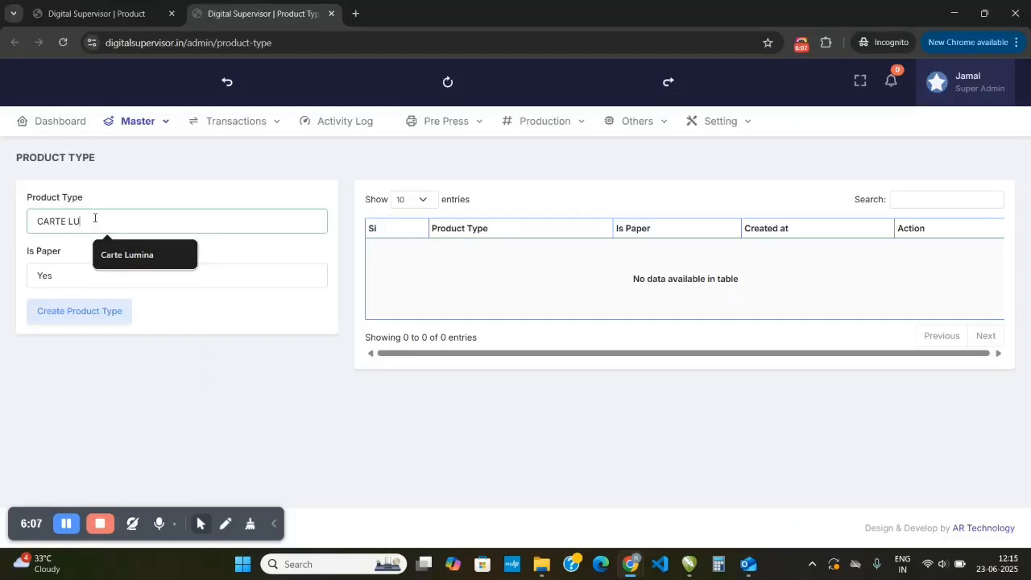
text(MIAN)
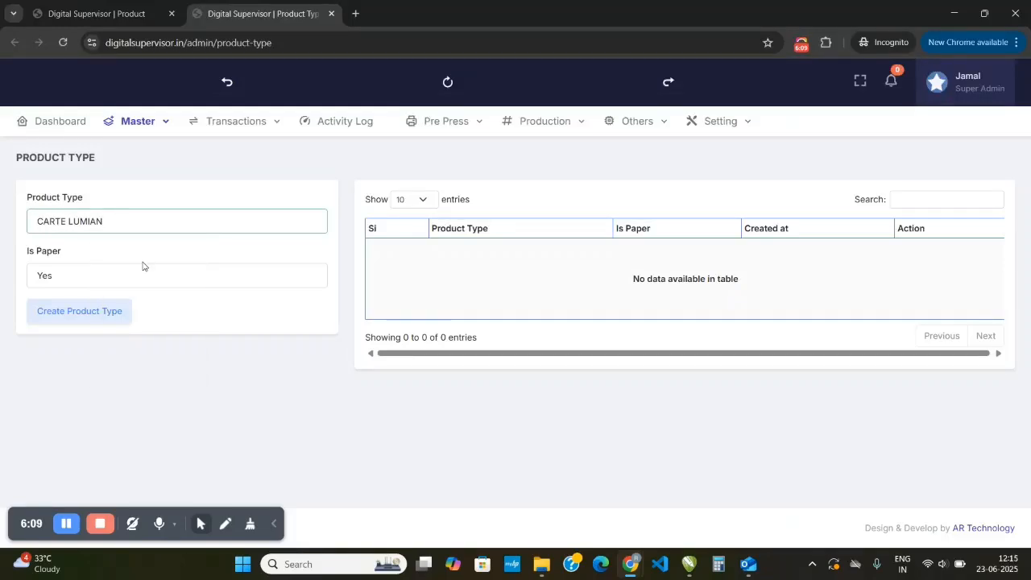
key(BackSpace)
key(BackSpace)
text(NA)
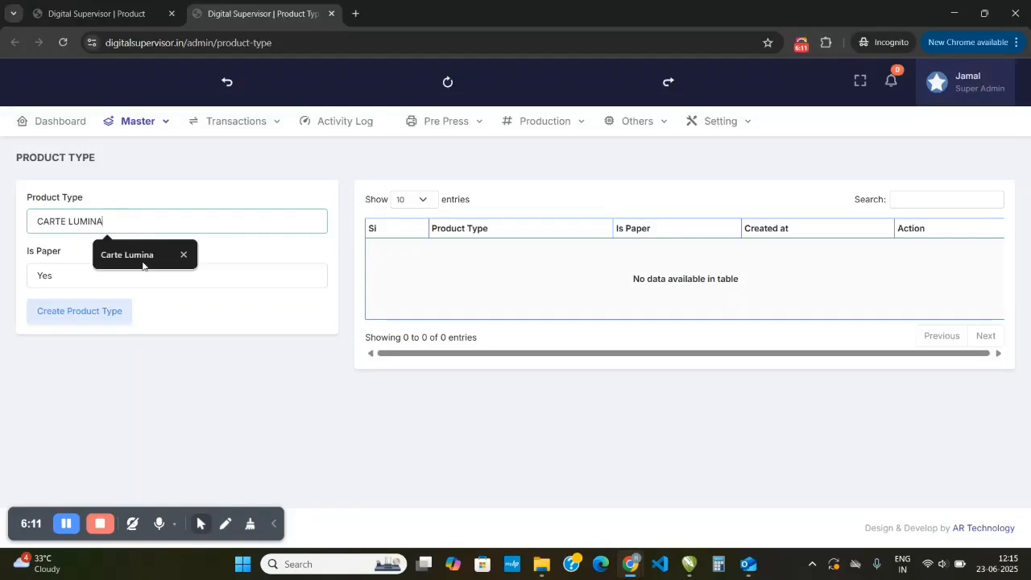
click(60, 275)
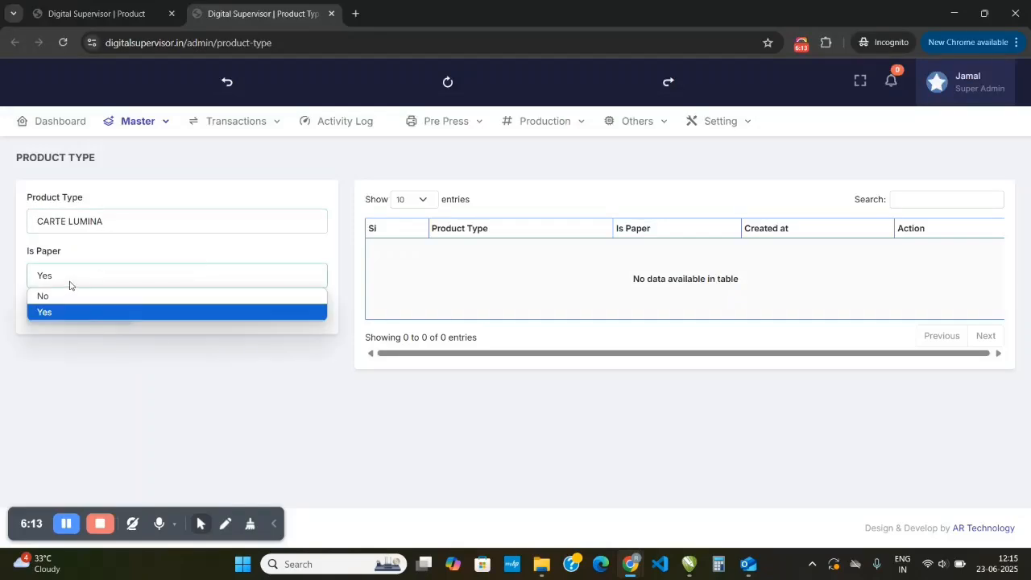
click(69, 285)
click(104, 313)
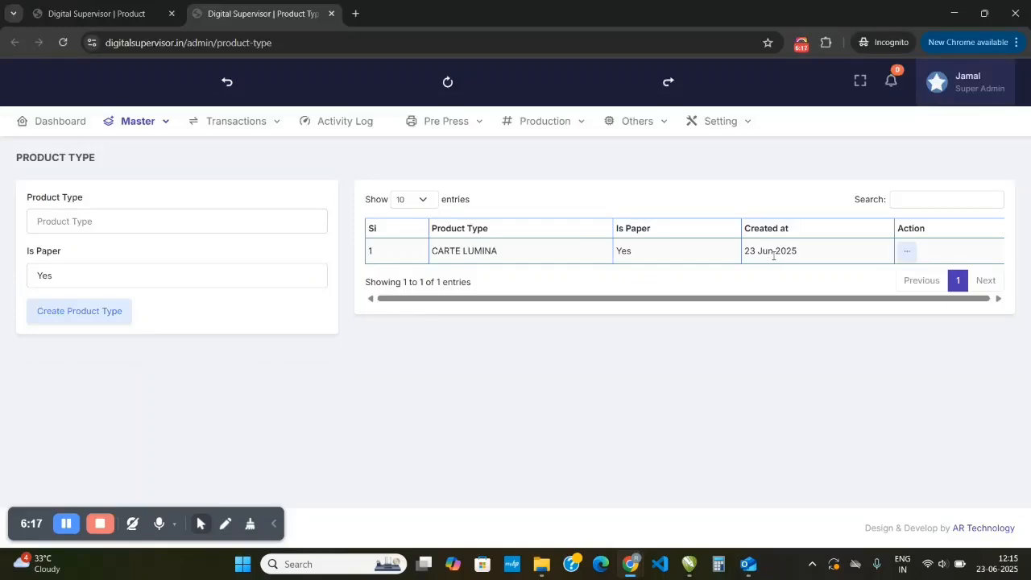
- Return to the Product page and start a new paper under CARTE LUMINA with length 23 and width 36
click(104, 13)
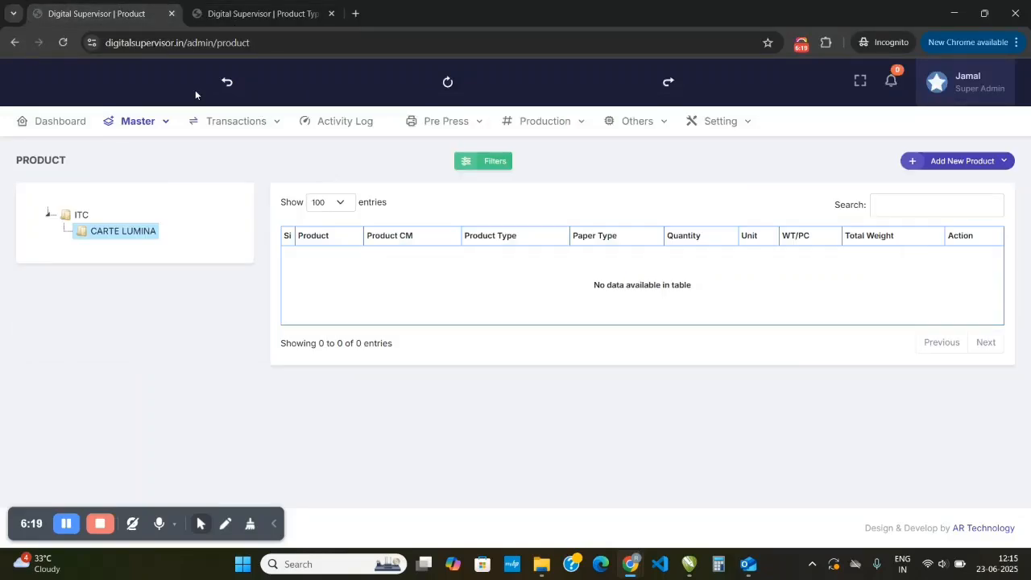
click(125, 232)
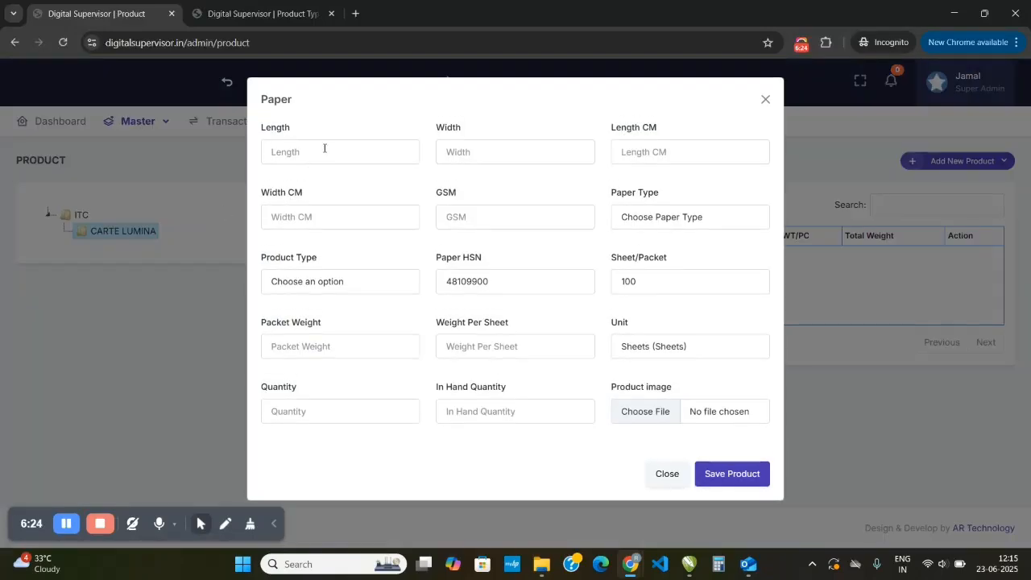
click(325, 148)
text(2)
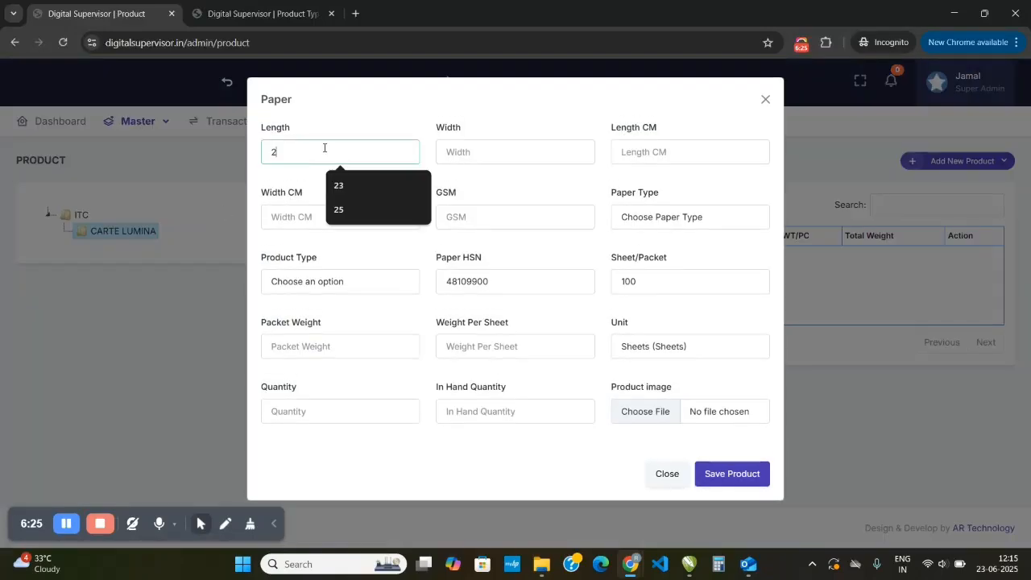
text(3)
key(Tab)
text(36)
key(Tab)
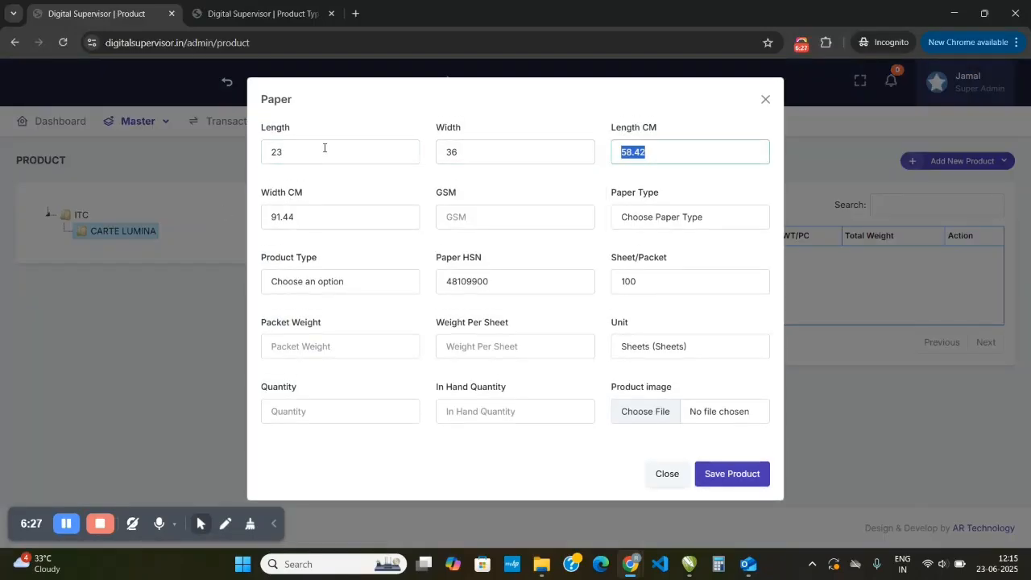
- Set the new paper's GSM to 300, paper type to White and product type to CARTE LUMINA
key(Tab)
key(Tab)
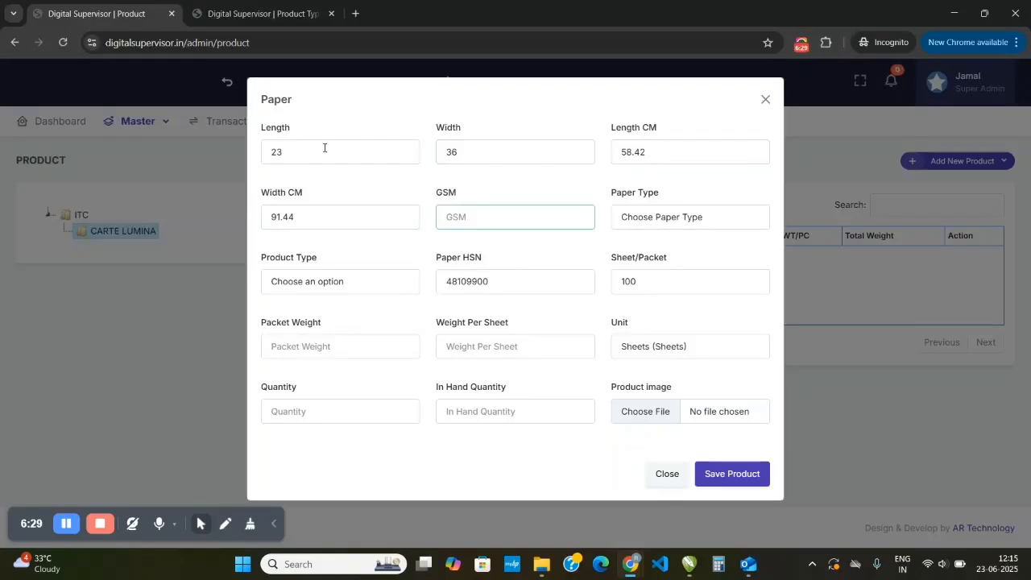
text(300)
key(Tab)
key(w)
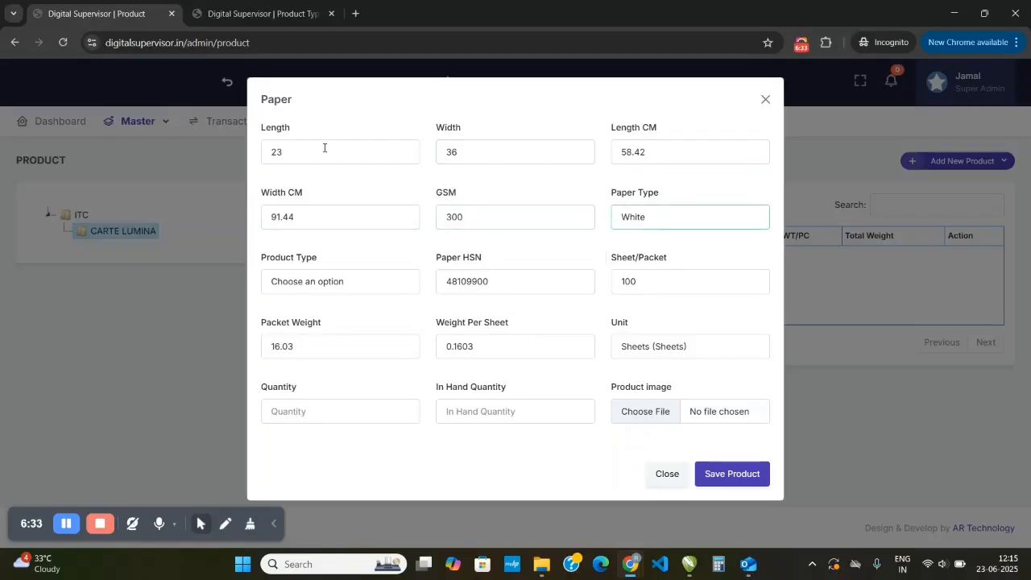
key(Tab)
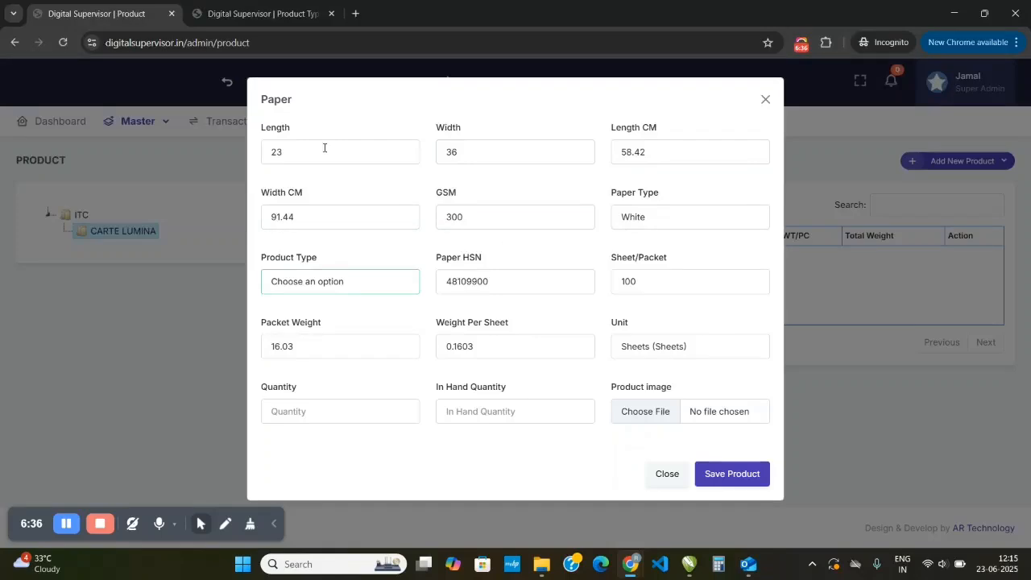
key(Down)
key(Tab)
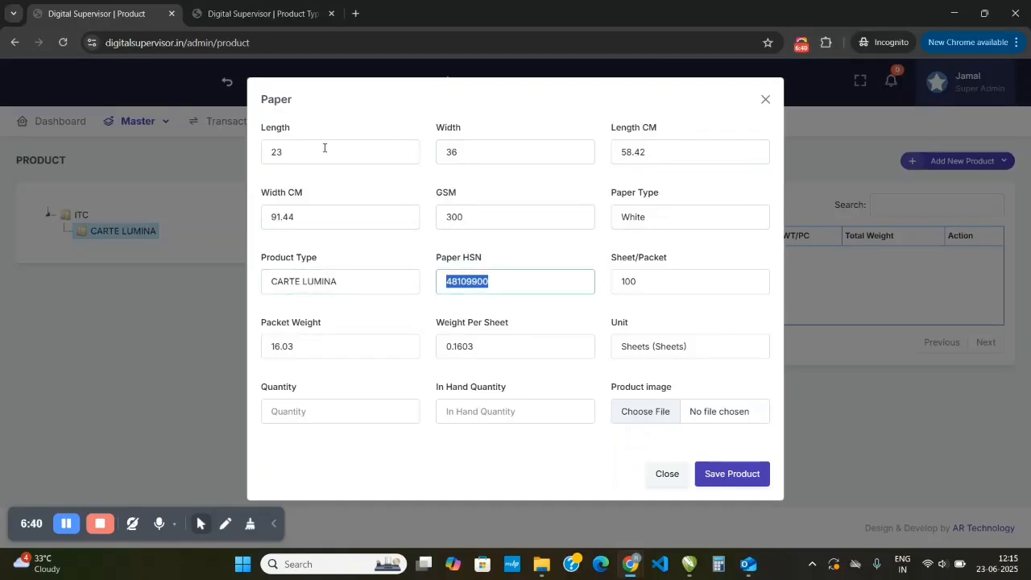
- Select Sheets (Sheets) as the unit for the new paper
key(Tab)
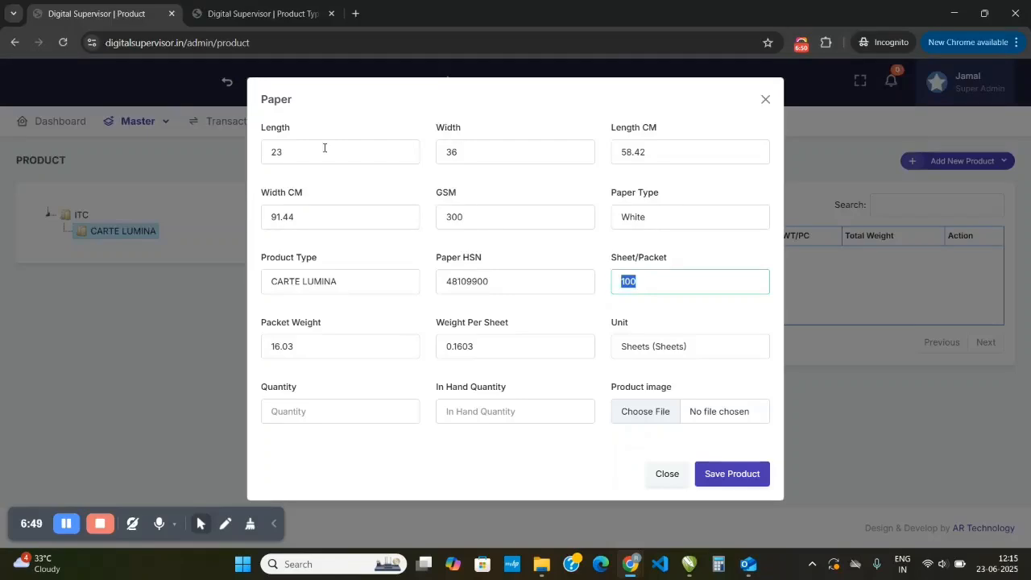
key(Tab)
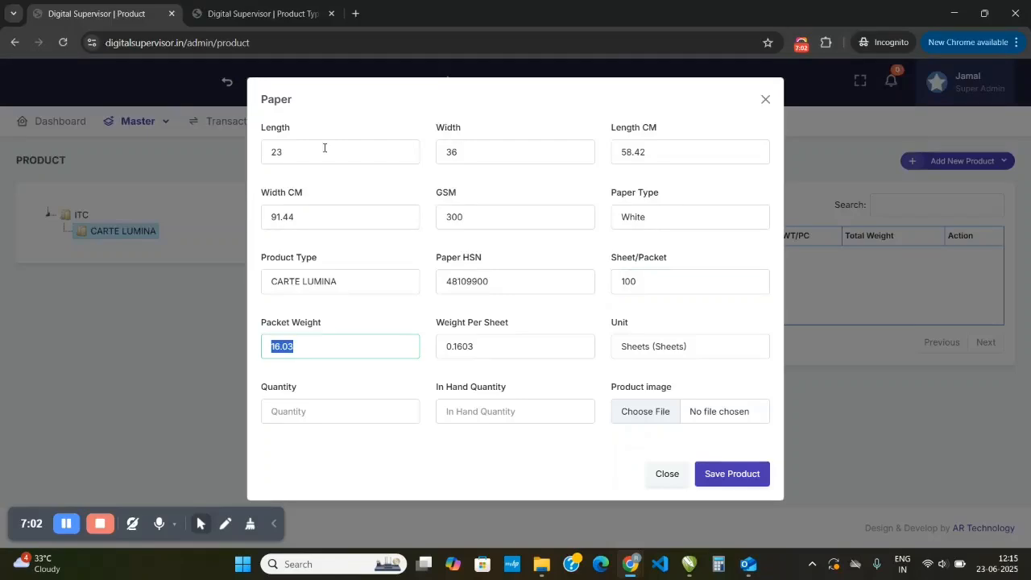
key(Tab)
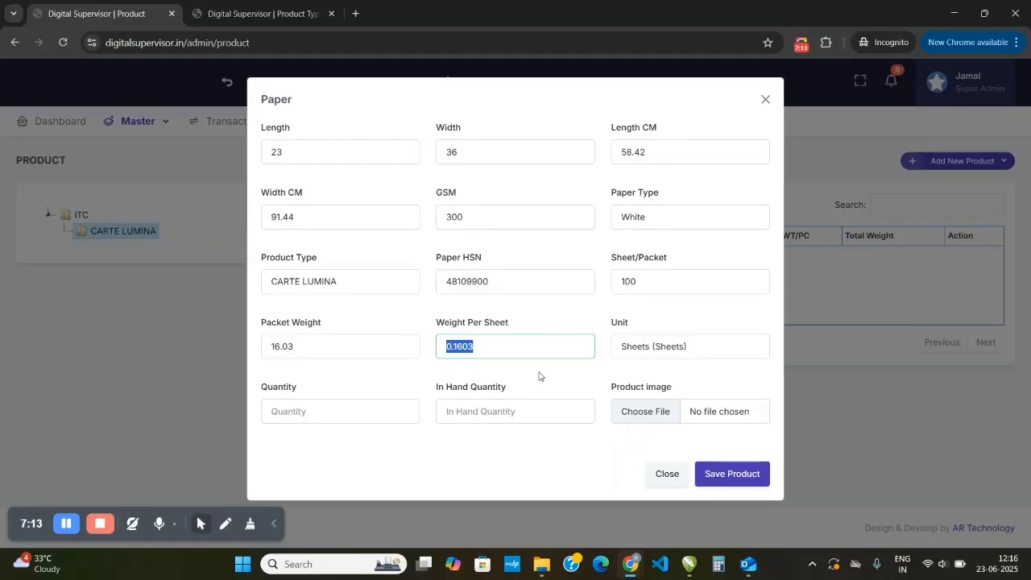
key(Tab)
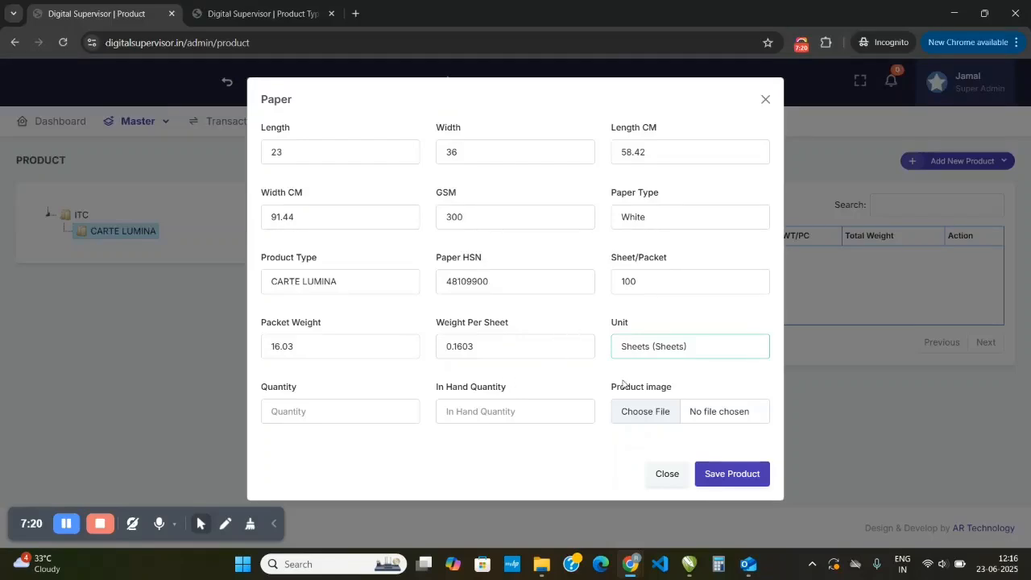
click(694, 345)
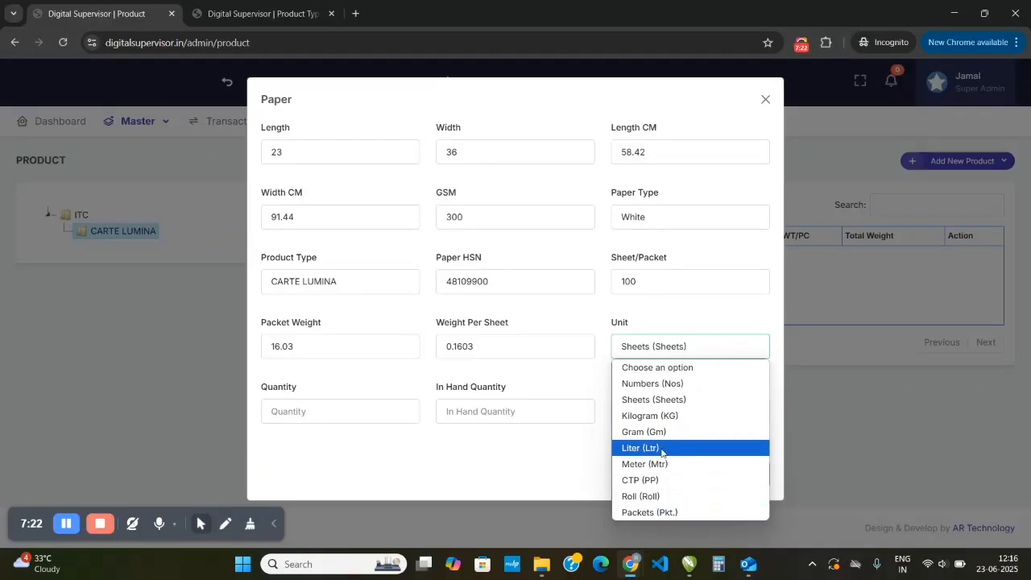
click(659, 400)
key(Tab)
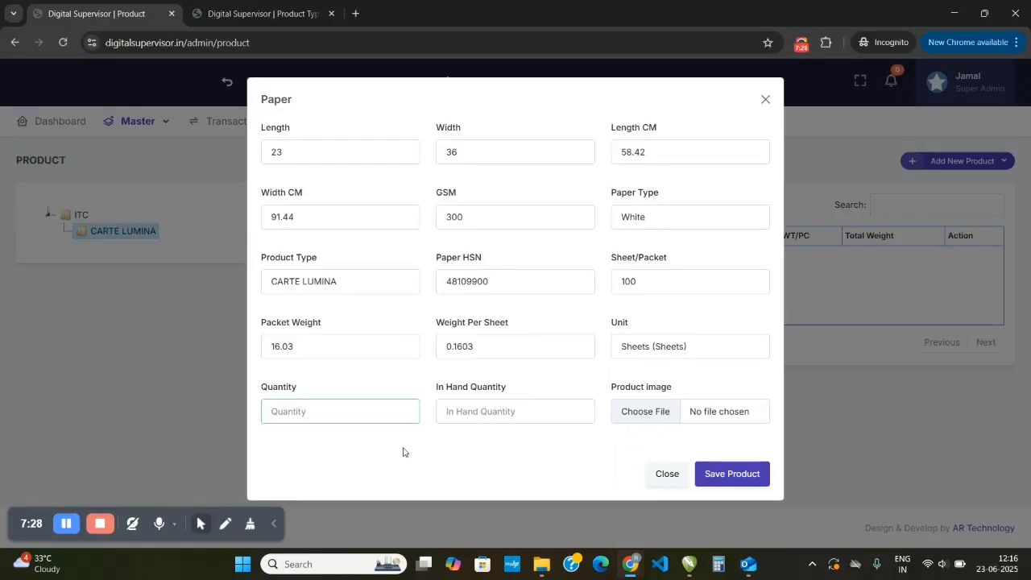
- Enter a quantity of 5000 and an in-hand quantity of 3000, and save the paper product
click(72, 529)
click(297, 412)
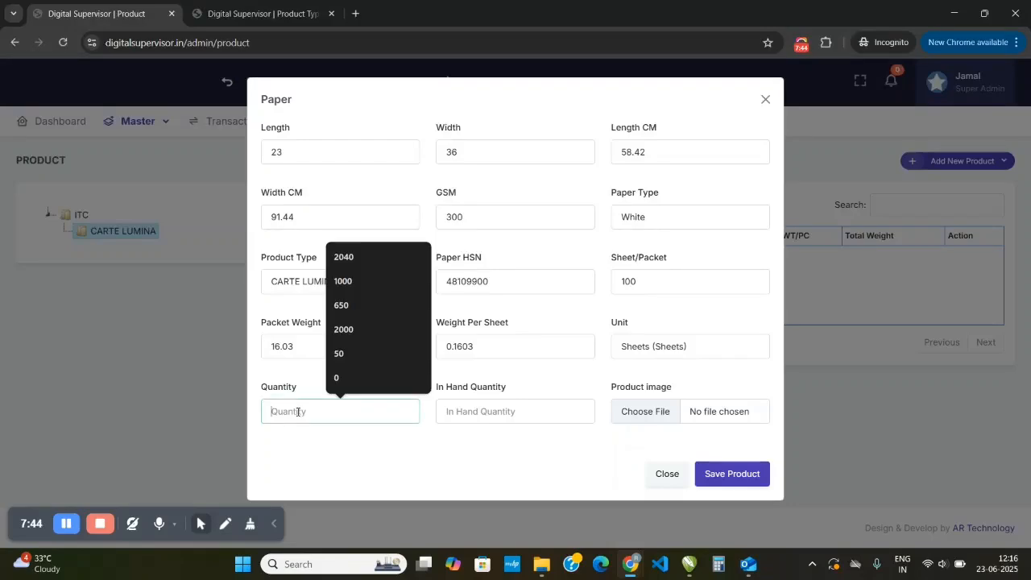
text(1000)
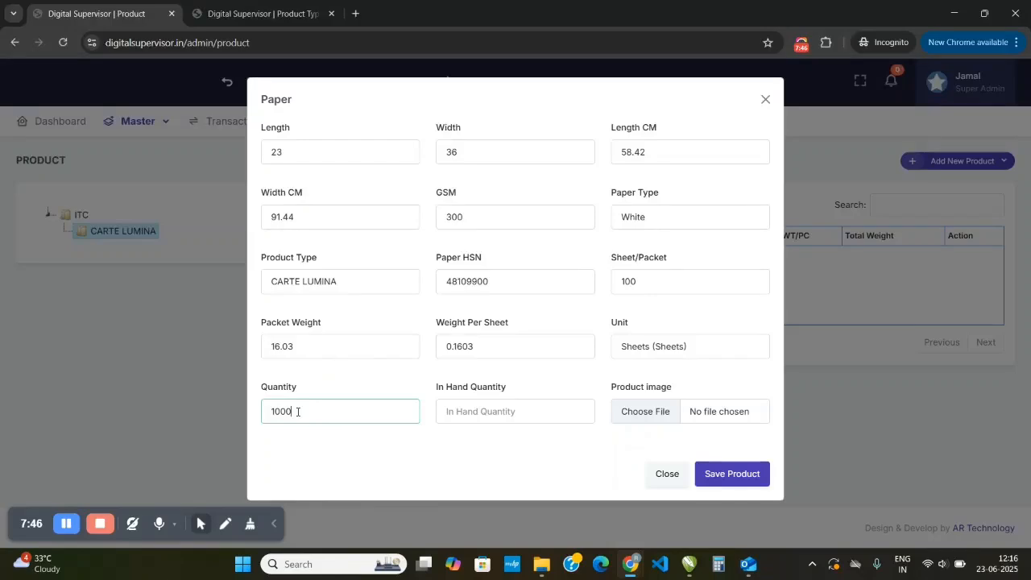
key(Tab)
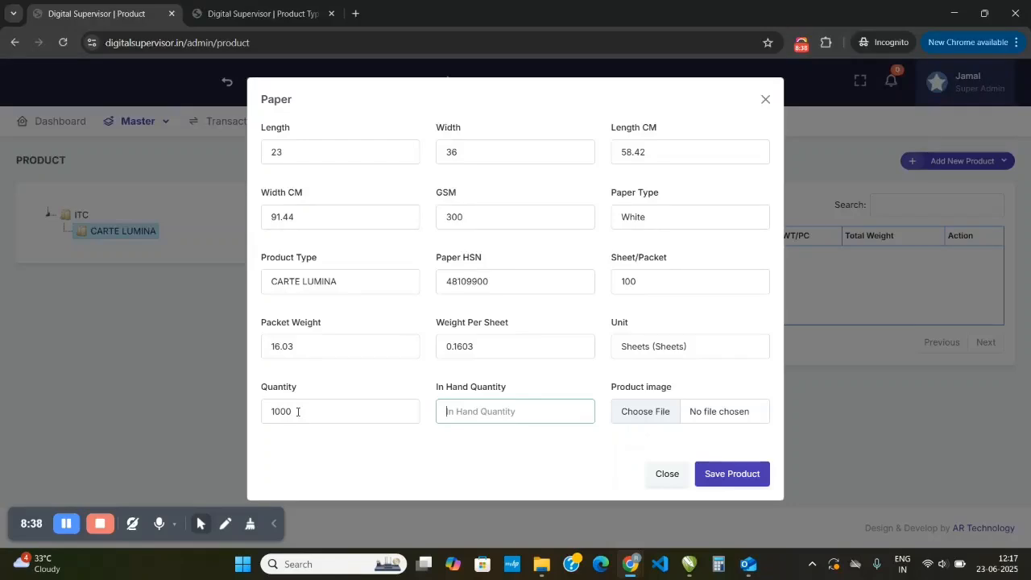
text(3000)
drag(299, 415, 206, 421)
text(5000)
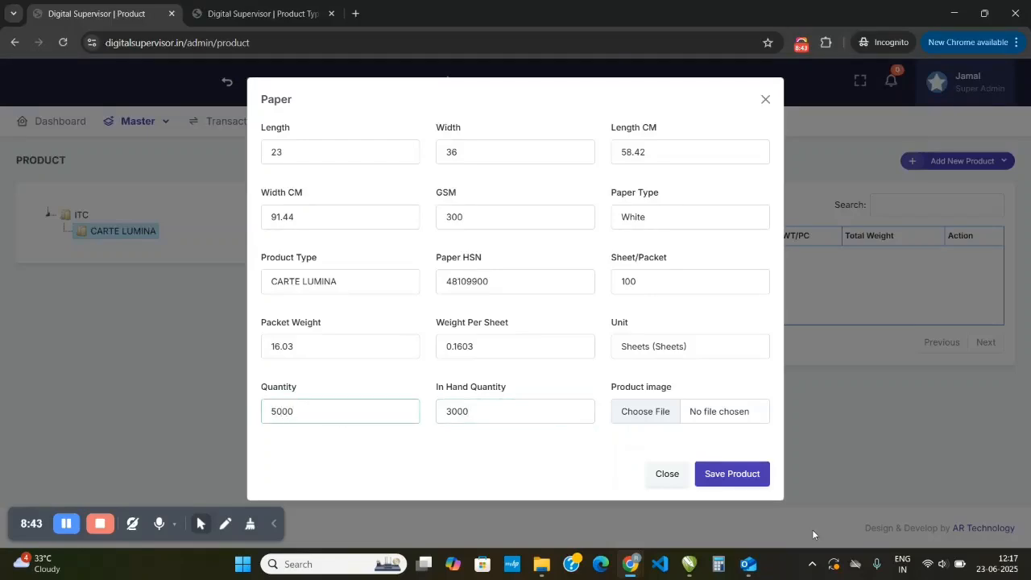
click(582, 475)
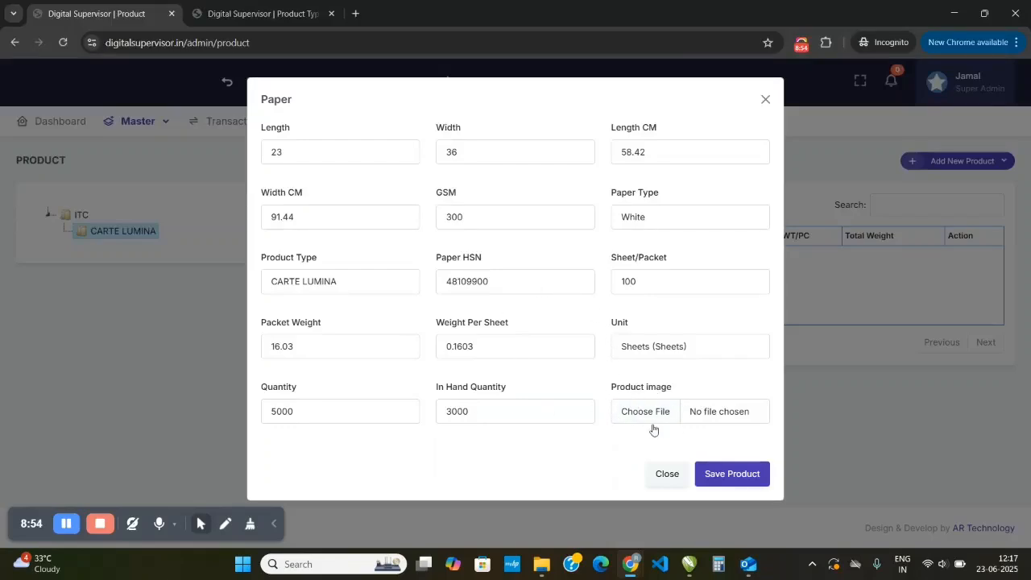
click(733, 476)
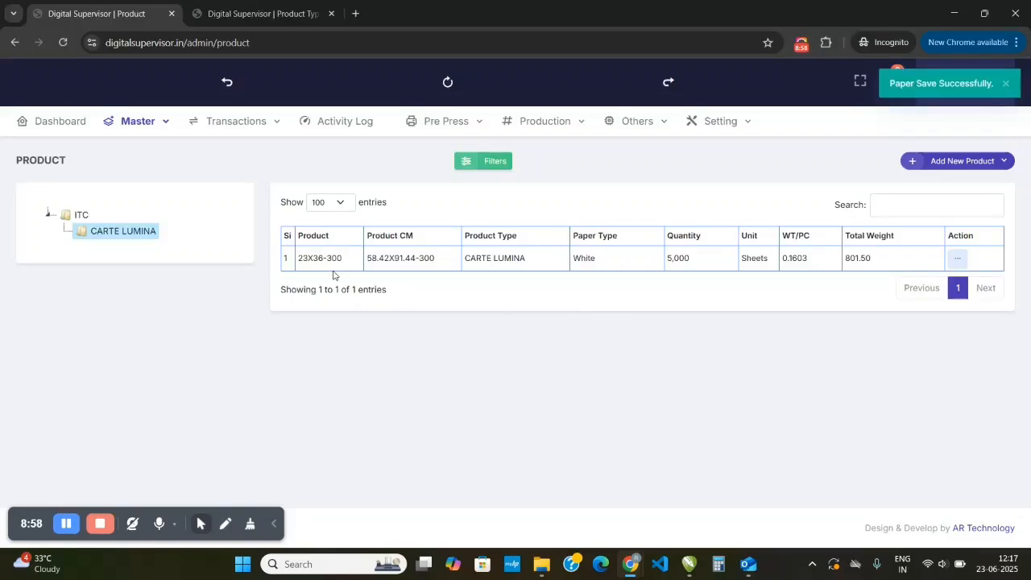
- Review the saved 23X36-300 paper's row and open its ledger to examine the balance, balance weight and remarks
drag(298, 258, 328, 269)
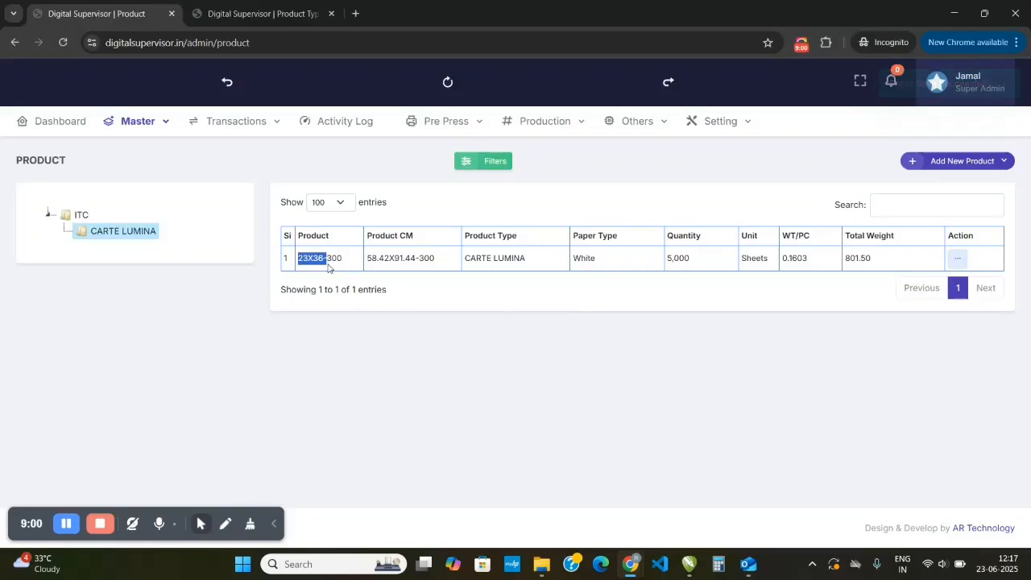
click(329, 269)
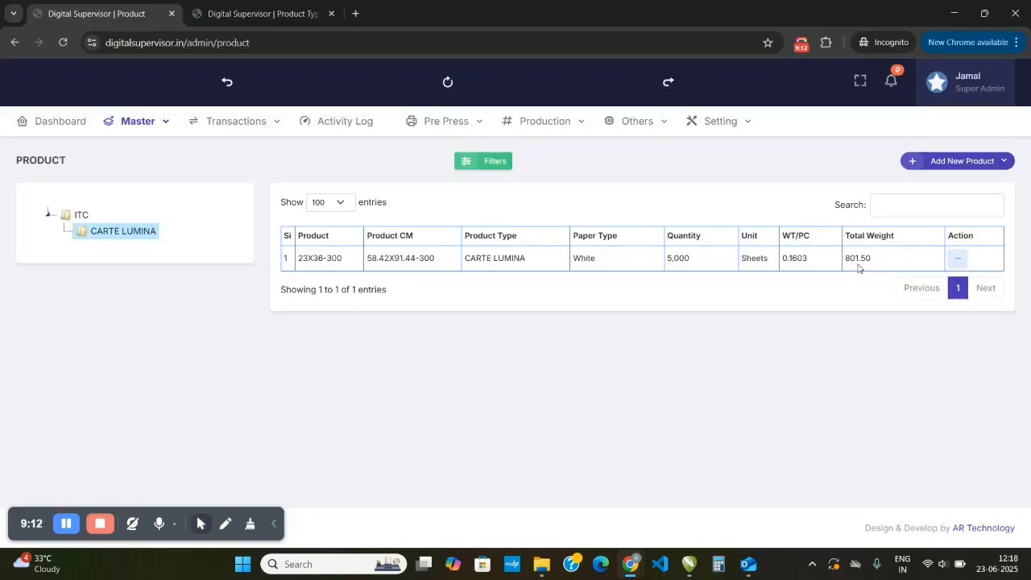
click(957, 258)
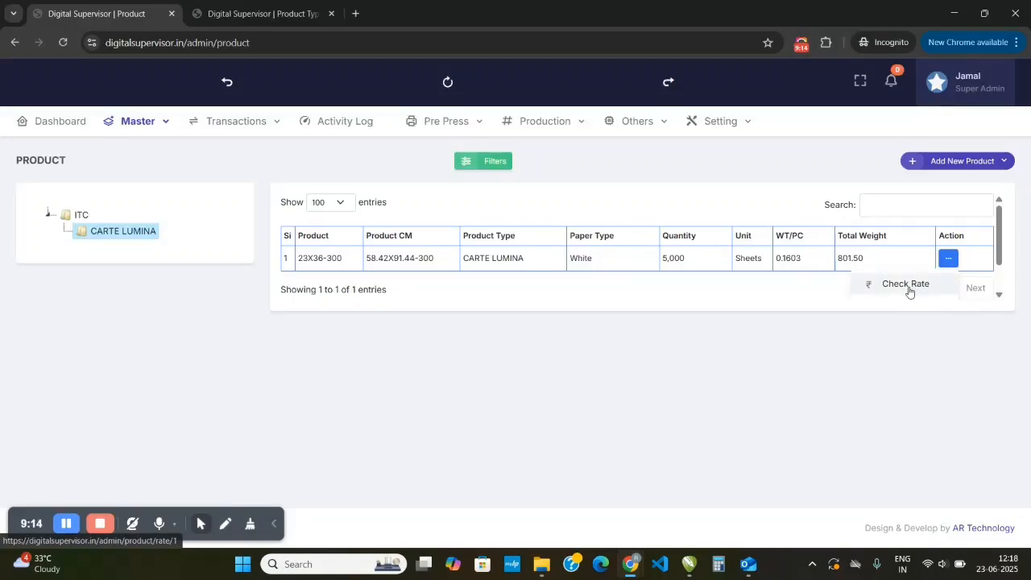
scroll(910, 292, down, 1)
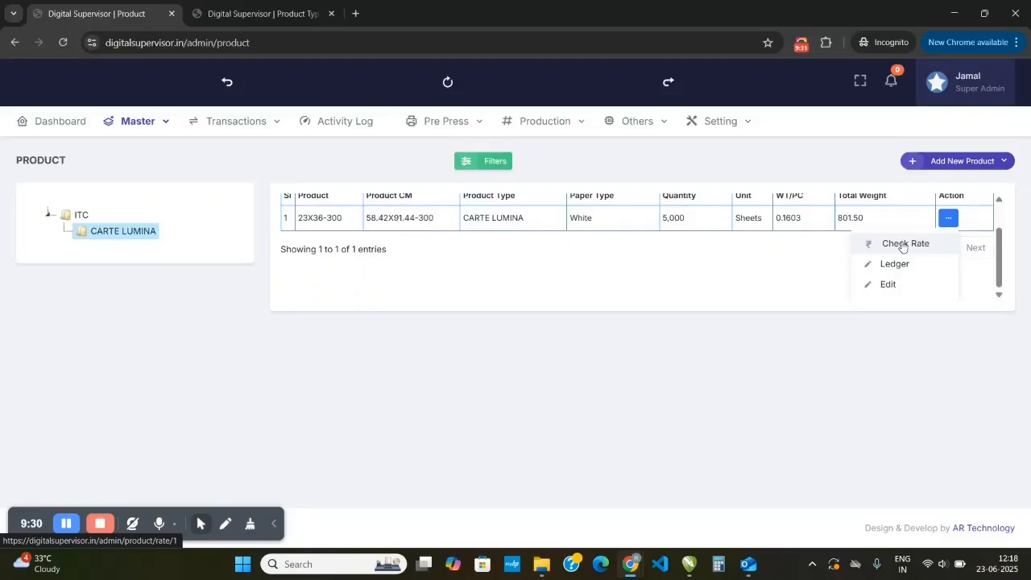
click(890, 268)
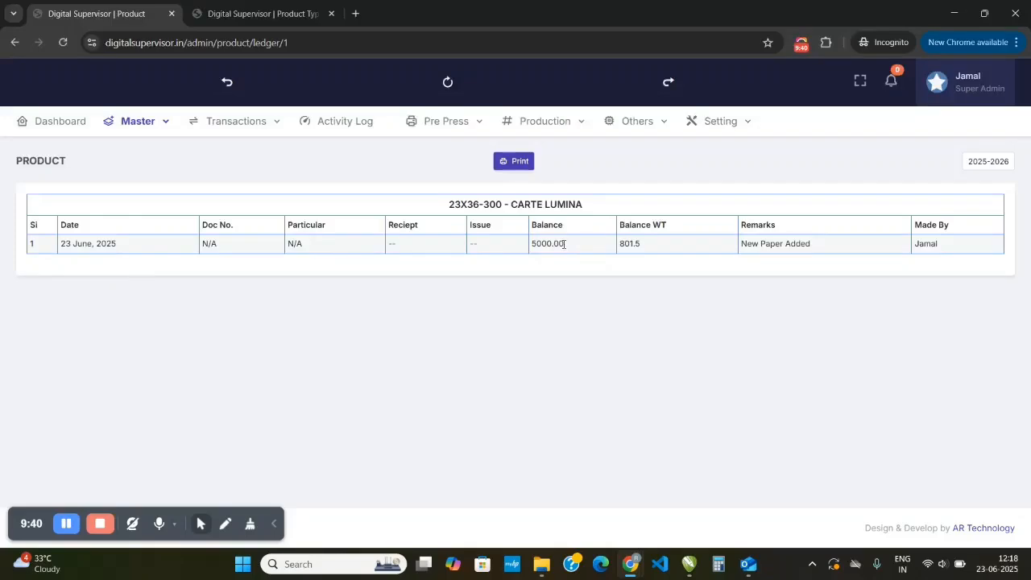
drag(563, 244, 531, 256)
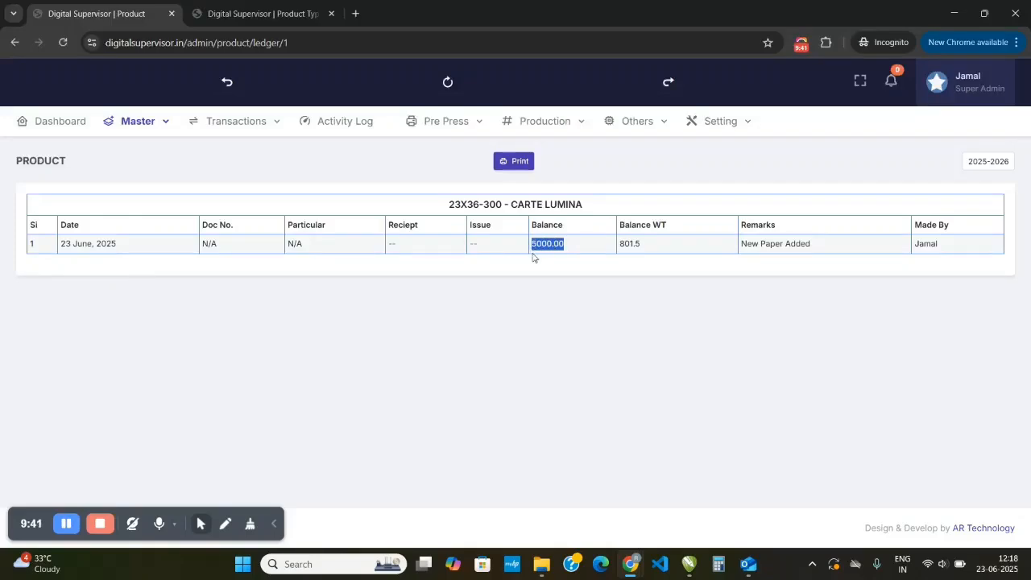
click(621, 257)
drag(743, 246, 812, 248)
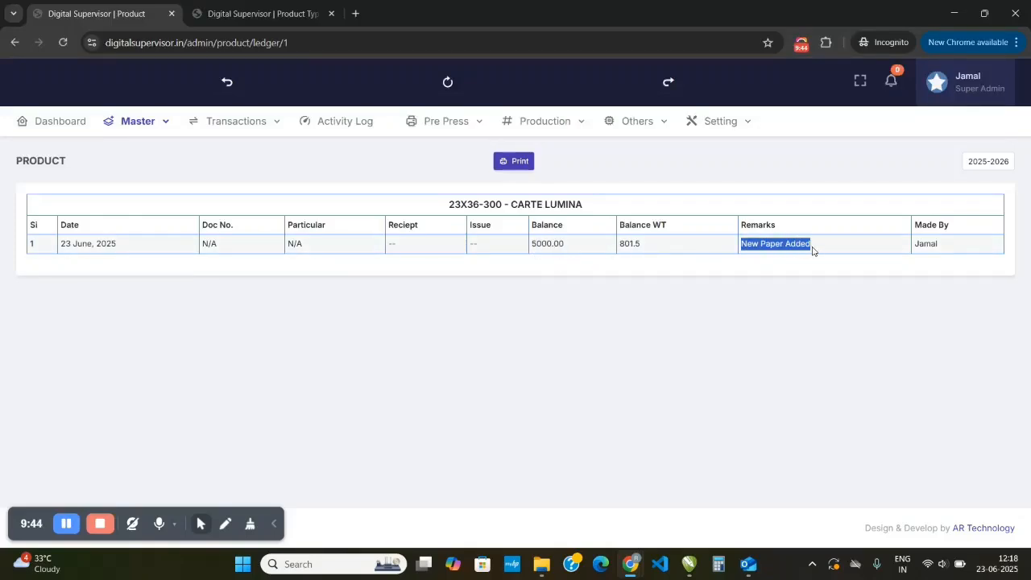
click(769, 277)
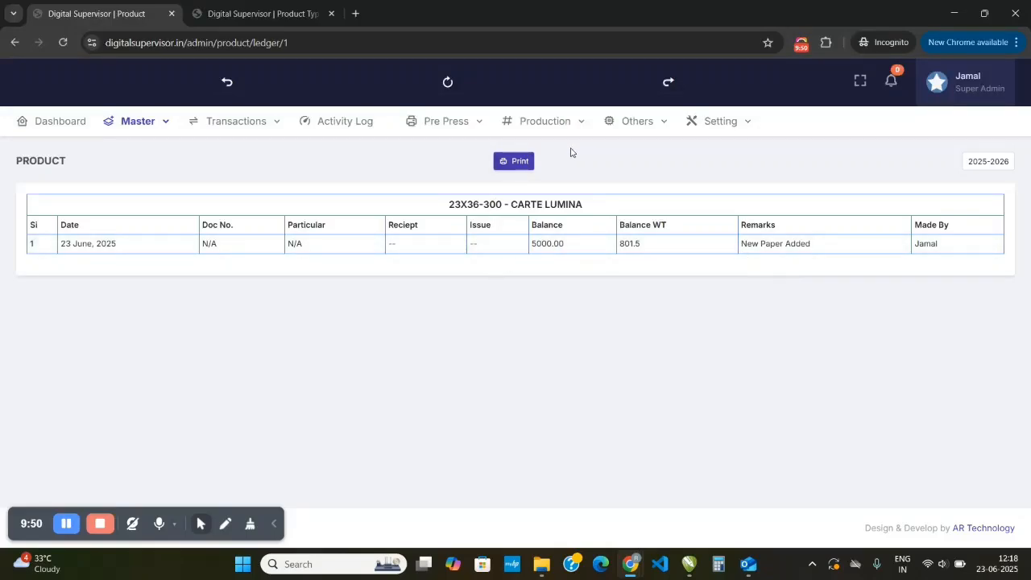
- Check the financial year options of the 23X36-300 ledger and return to the product list
click(993, 169)
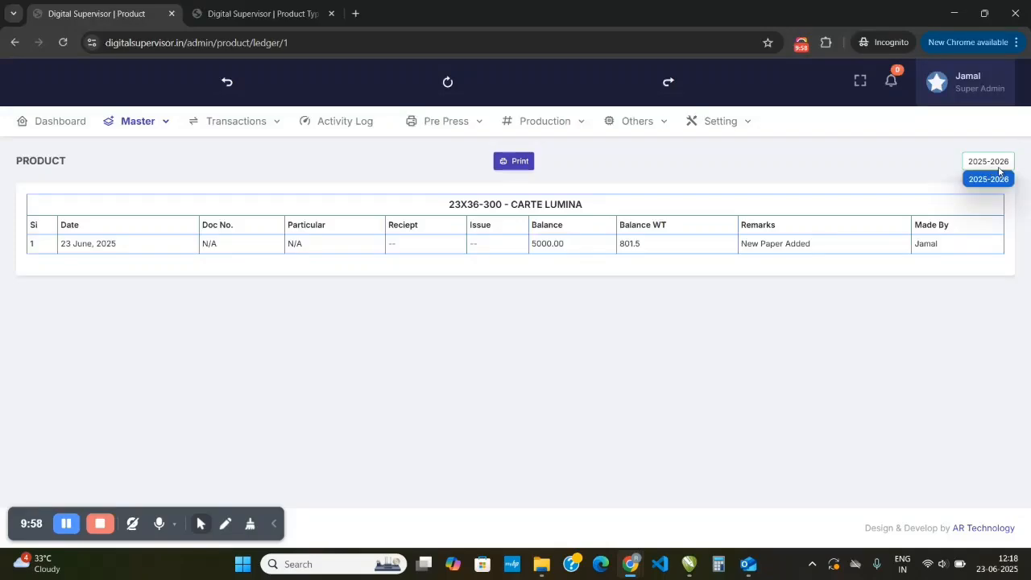
click(925, 179)
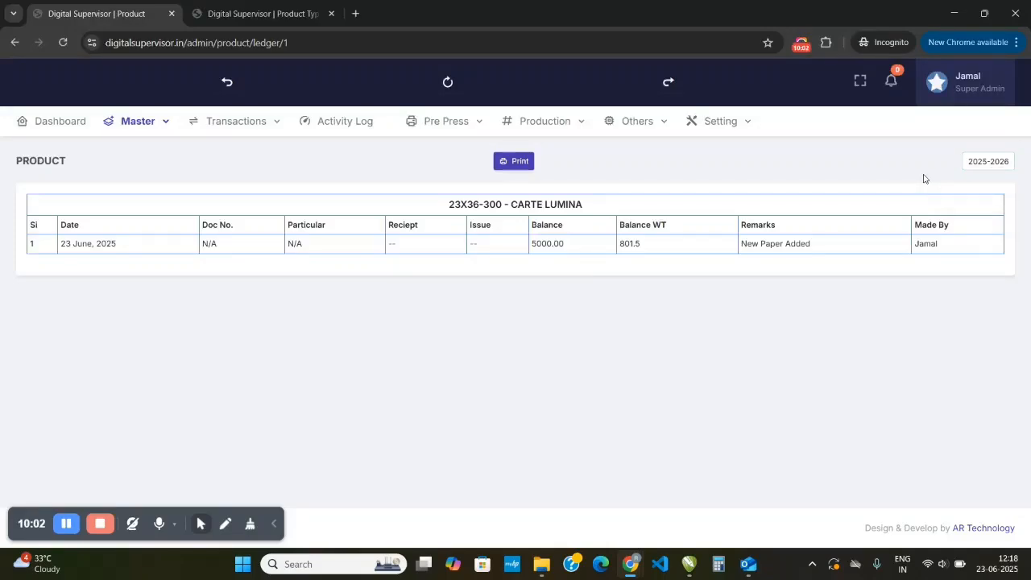
click(968, 163)
click(865, 187)
click(227, 81)
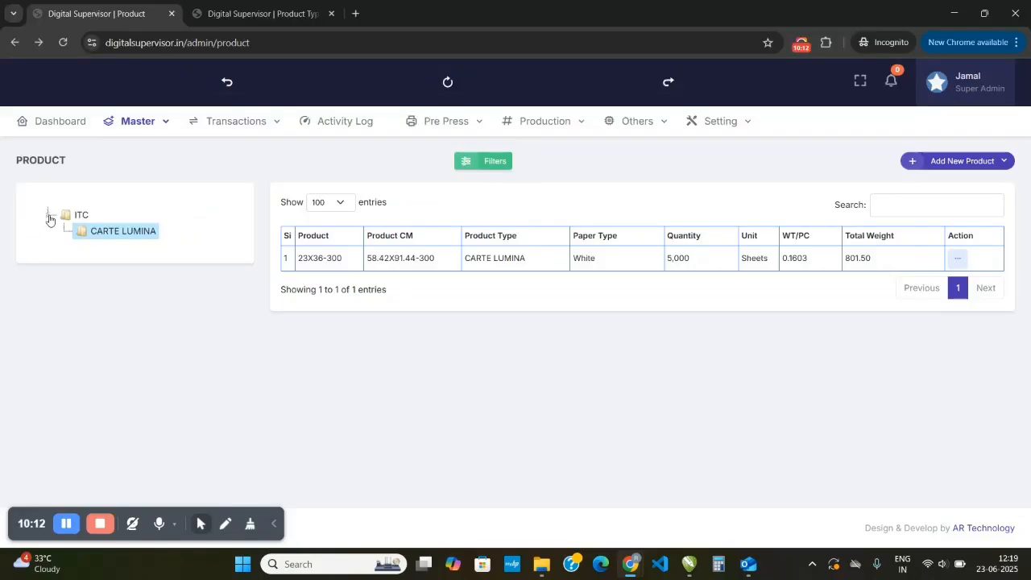
- Collapse the ITC category and create a new top-level category named CHEMICAL
click(50, 217)
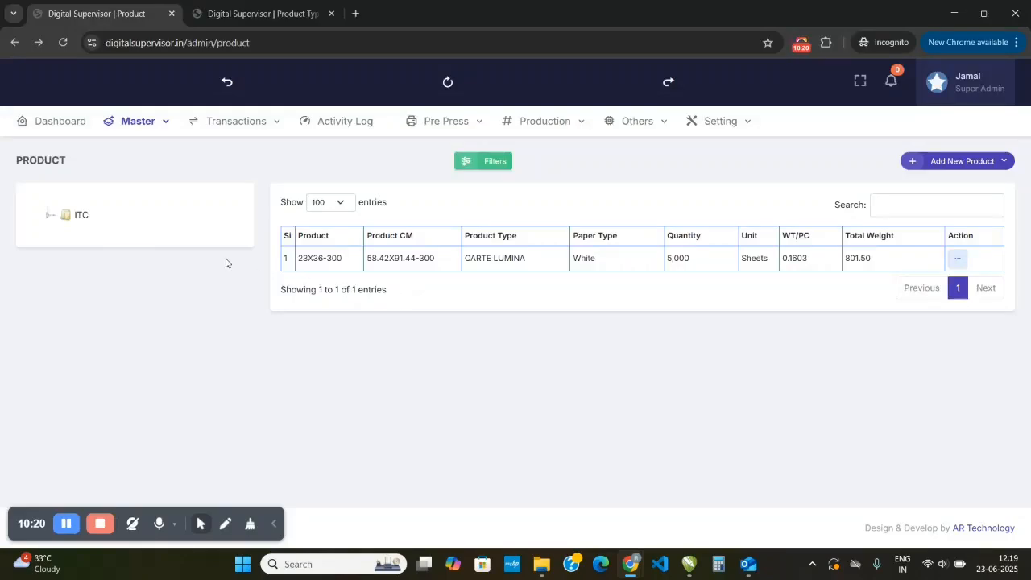
right_click(64, 218)
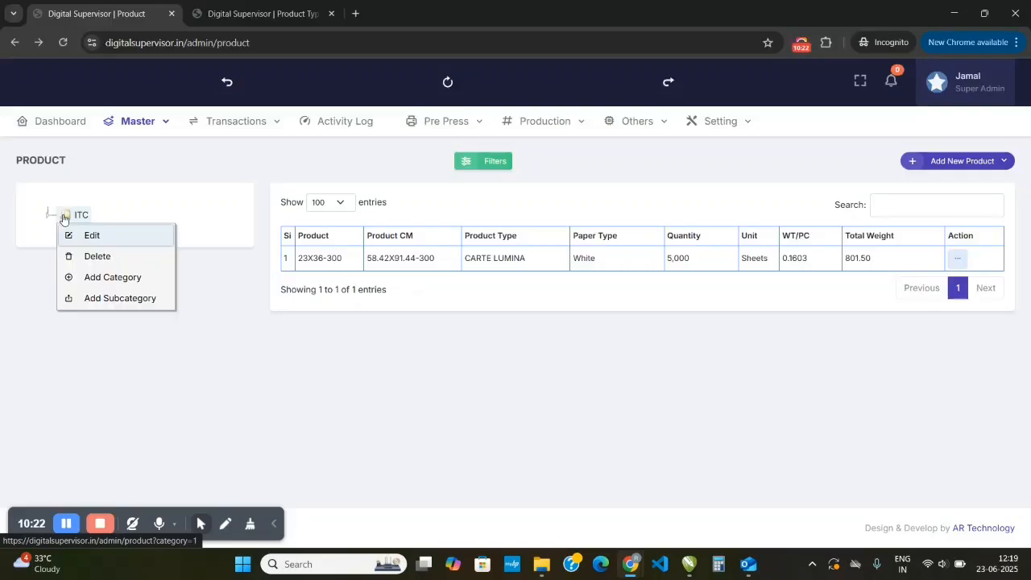
click(101, 279)
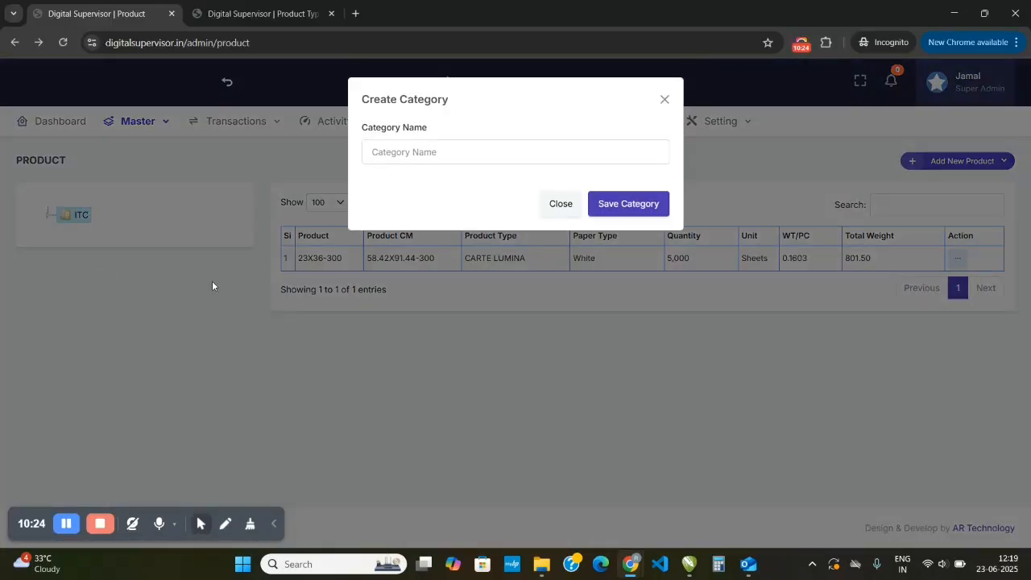
click(429, 152)
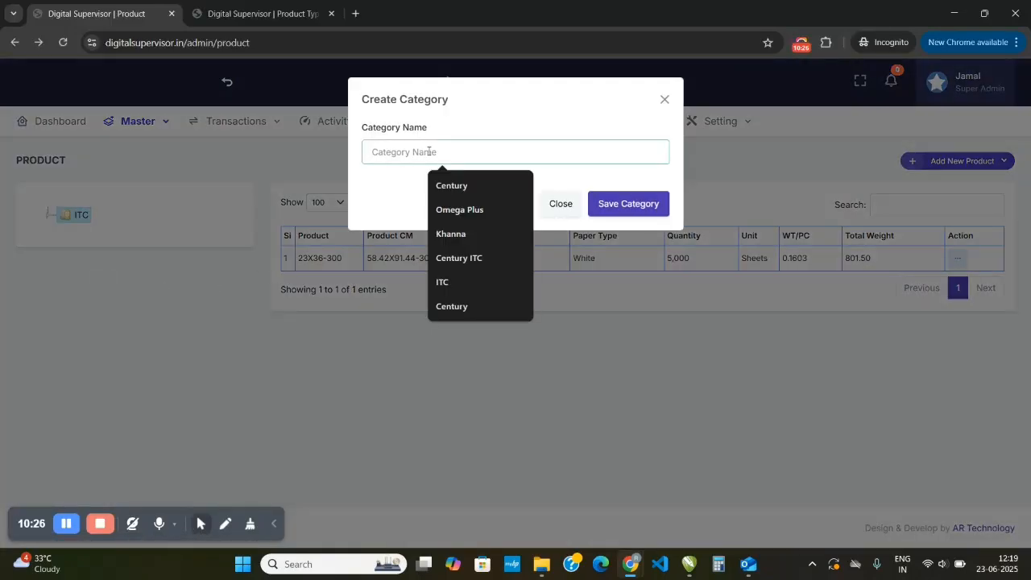
text(CHE)
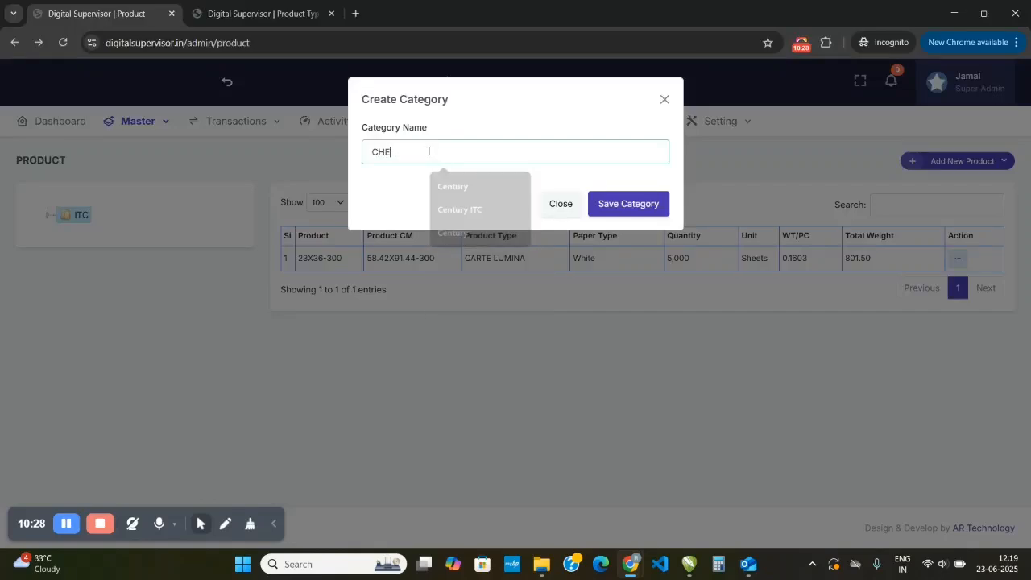
text(MICAL)
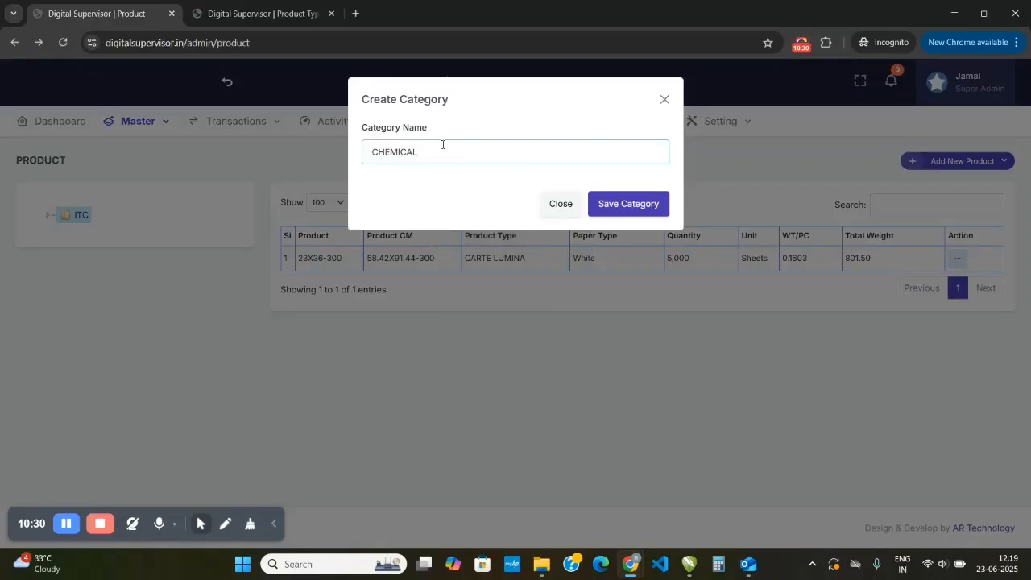
click(619, 204)
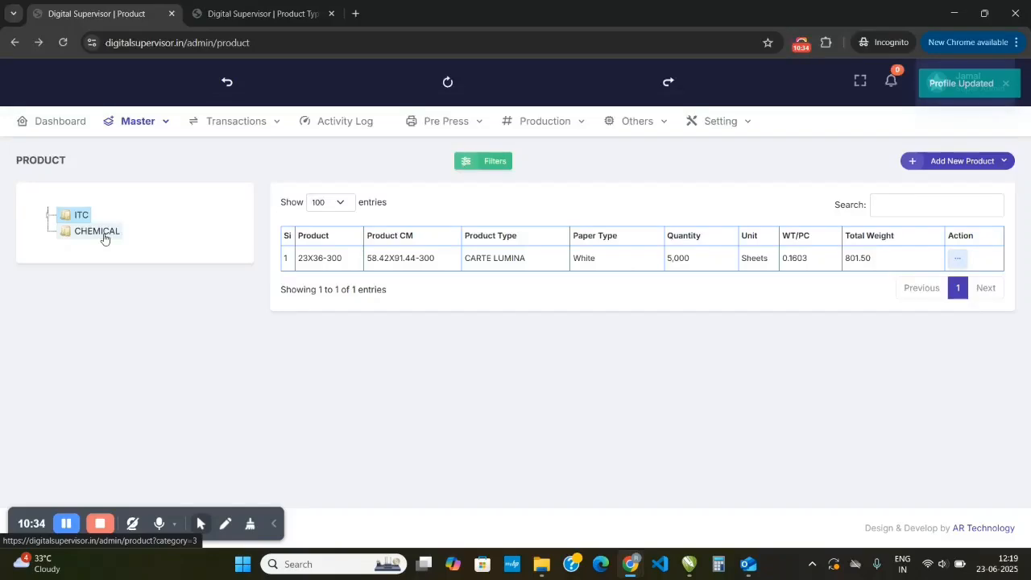
click(104, 237)
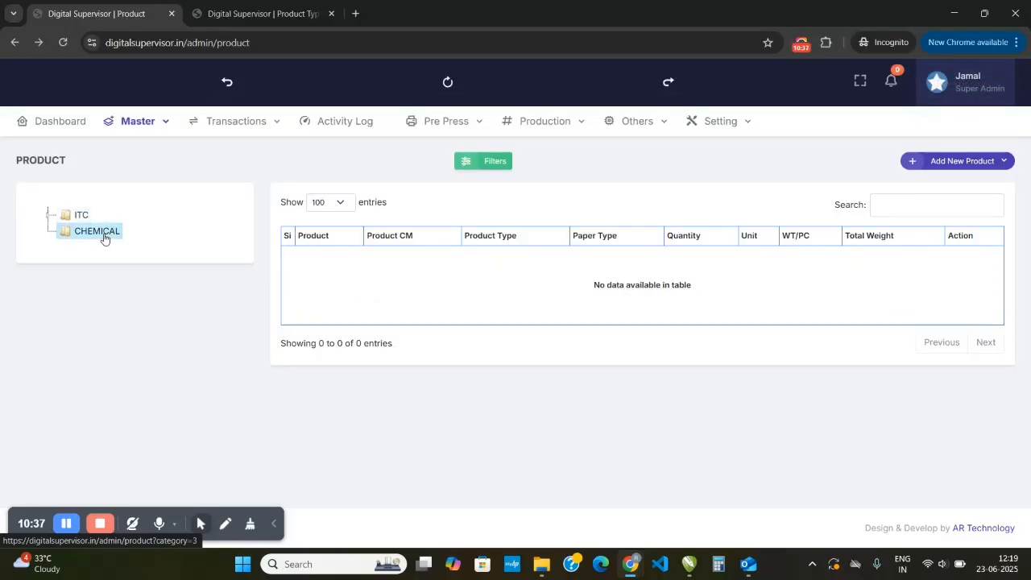
right_click(104, 239)
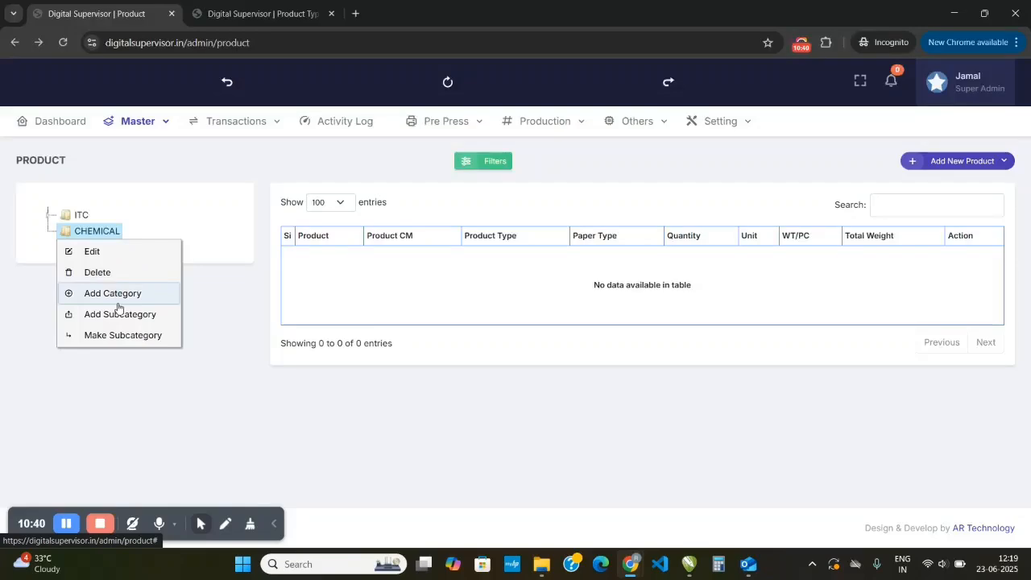
click(98, 232)
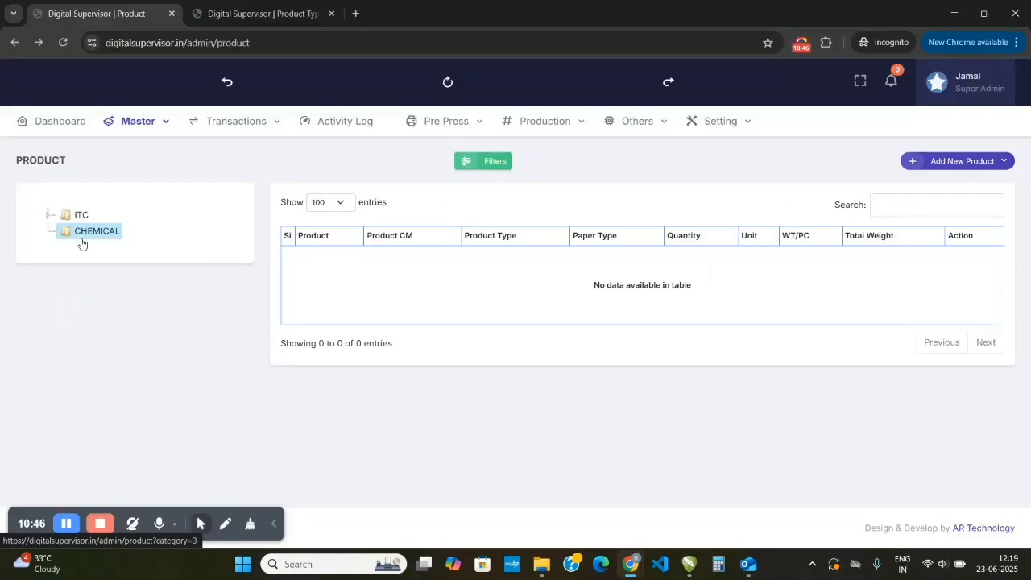
click(992, 164)
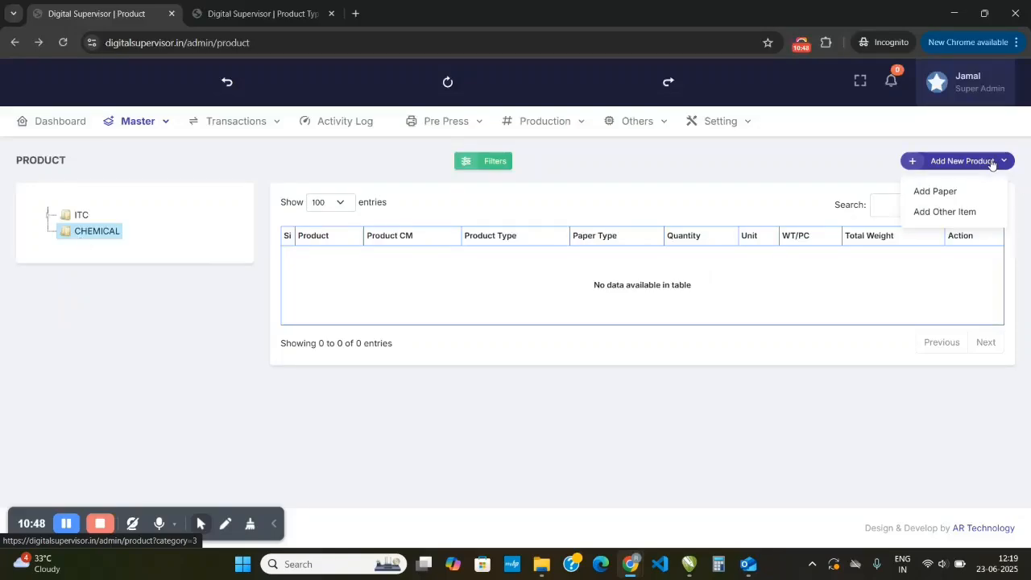
click(940, 210)
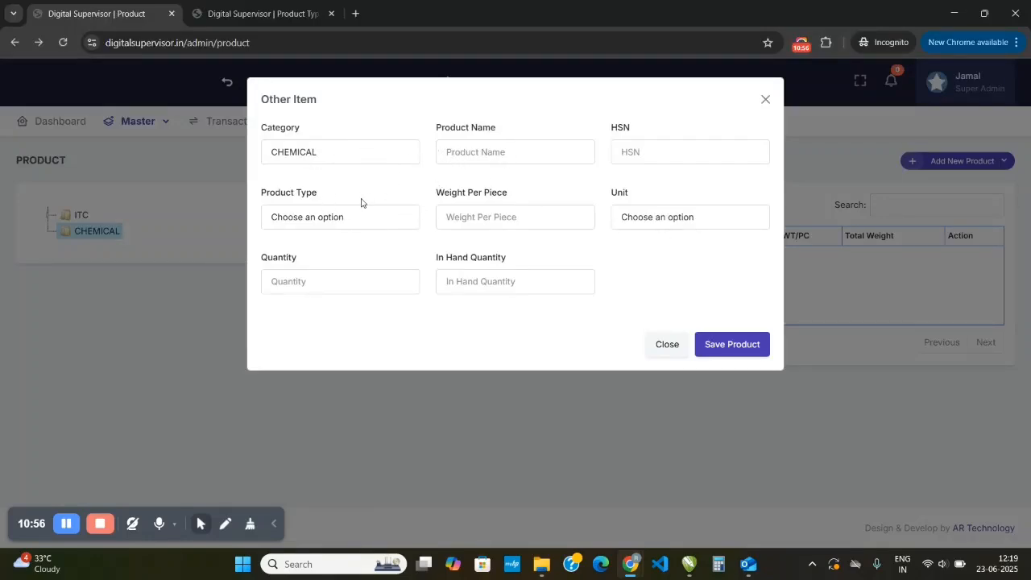
click(334, 220)
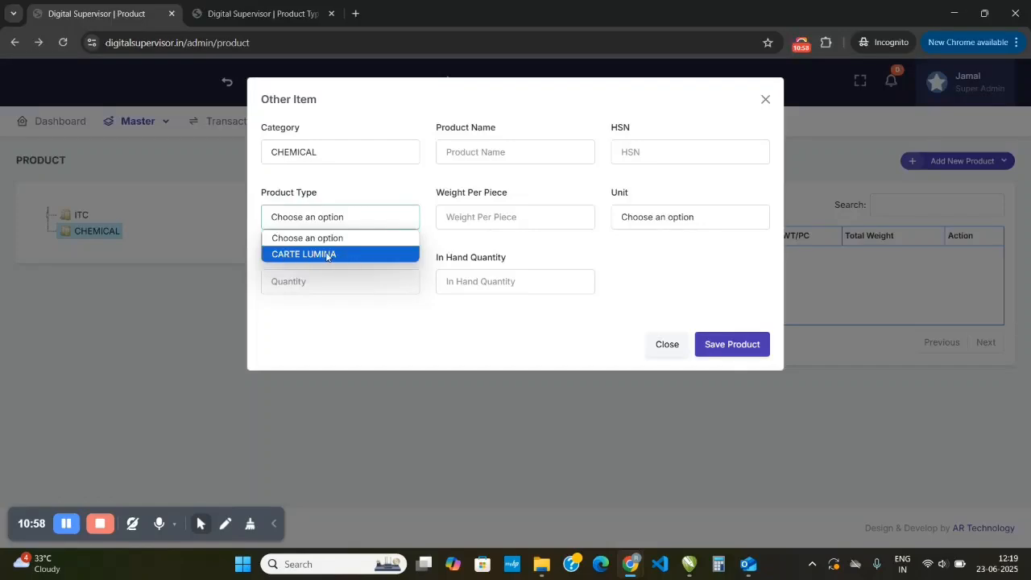
click(329, 218)
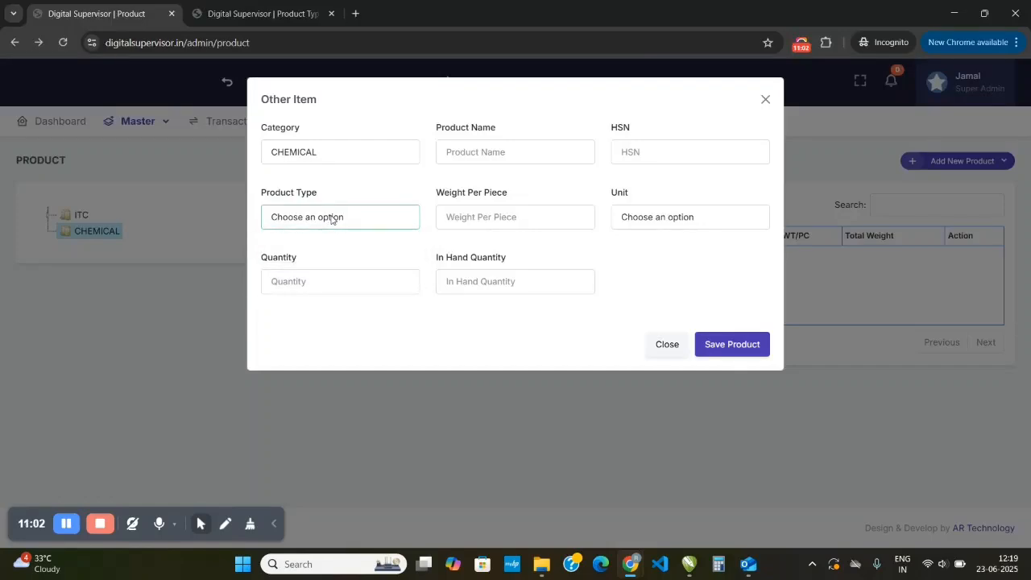
click(330, 217)
click(330, 218)
click(160, 161)
- Create a product type named THINNER in the product type master with Is Paper set to No
click(157, 122)
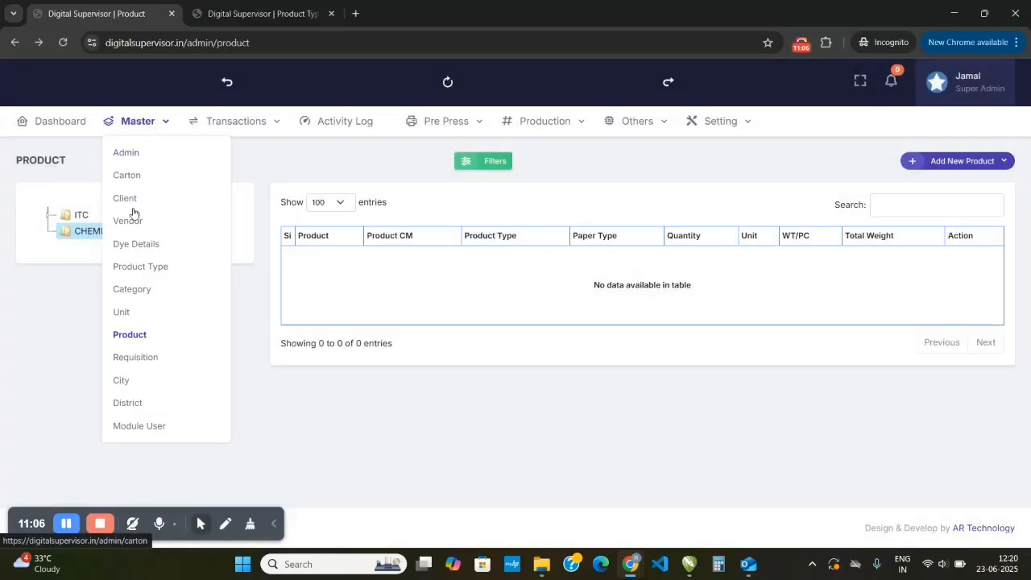
click(143, 270)
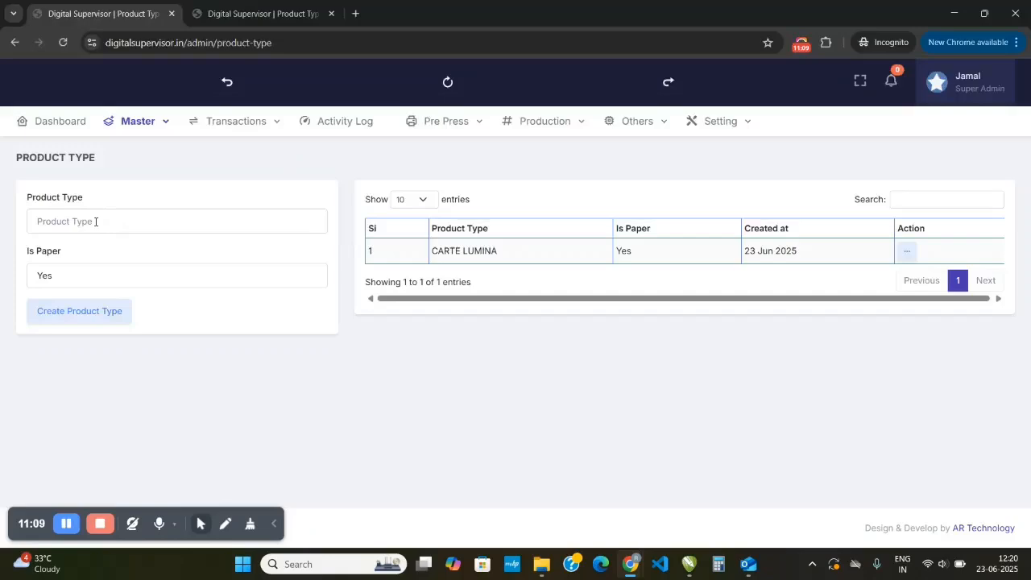
click(96, 222)
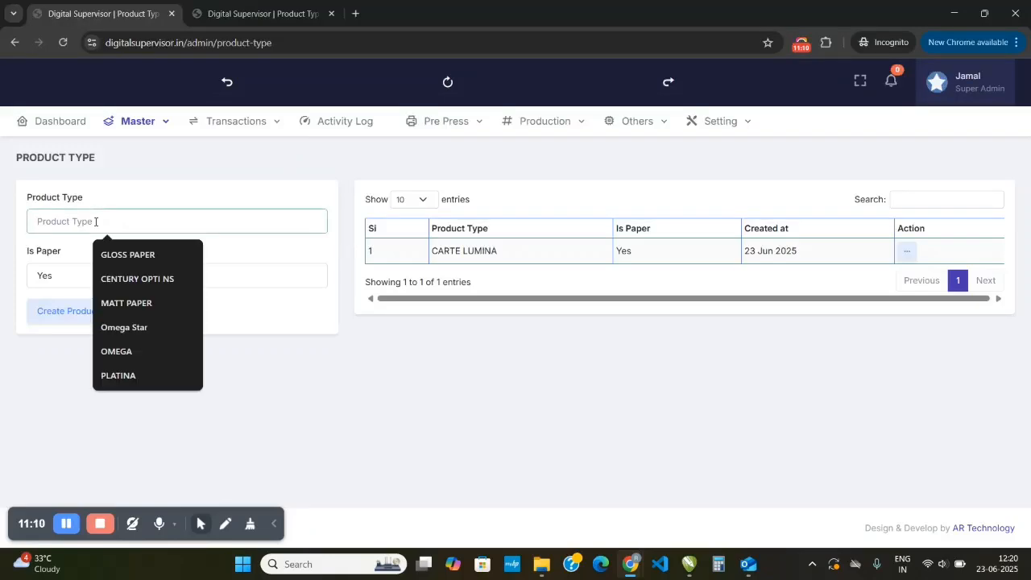
text(THINNER)
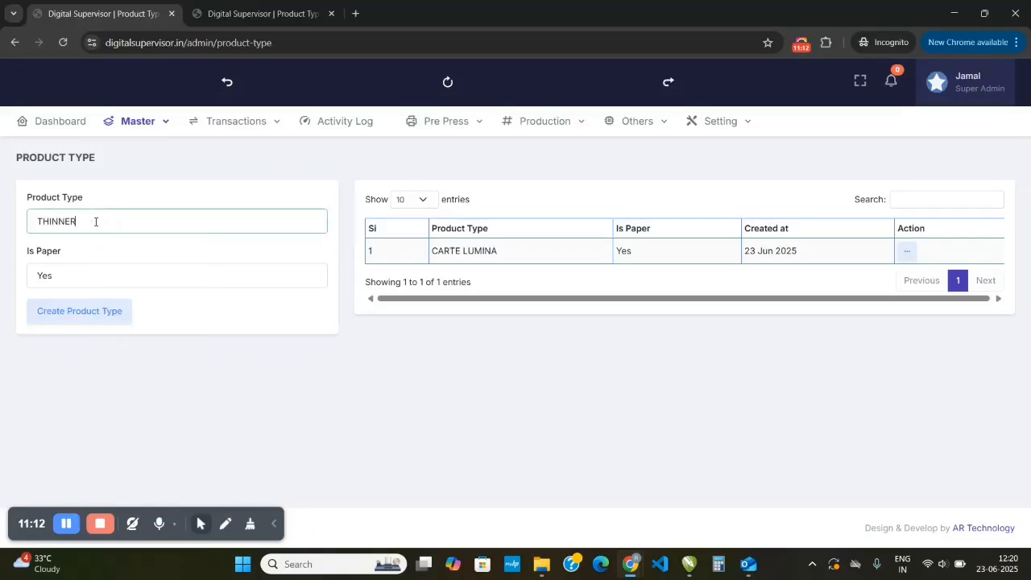
key(Tab)
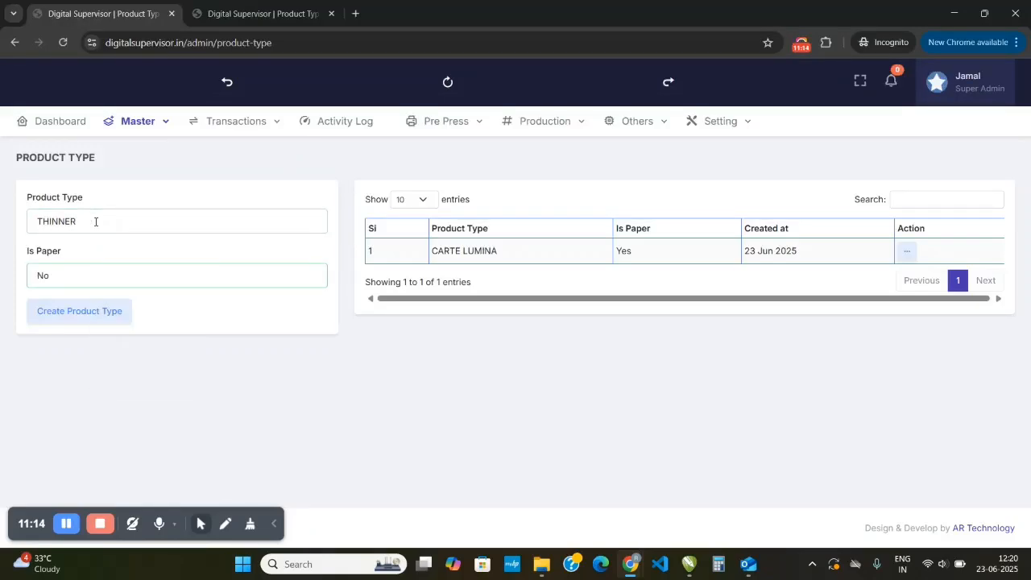
key(Tab)
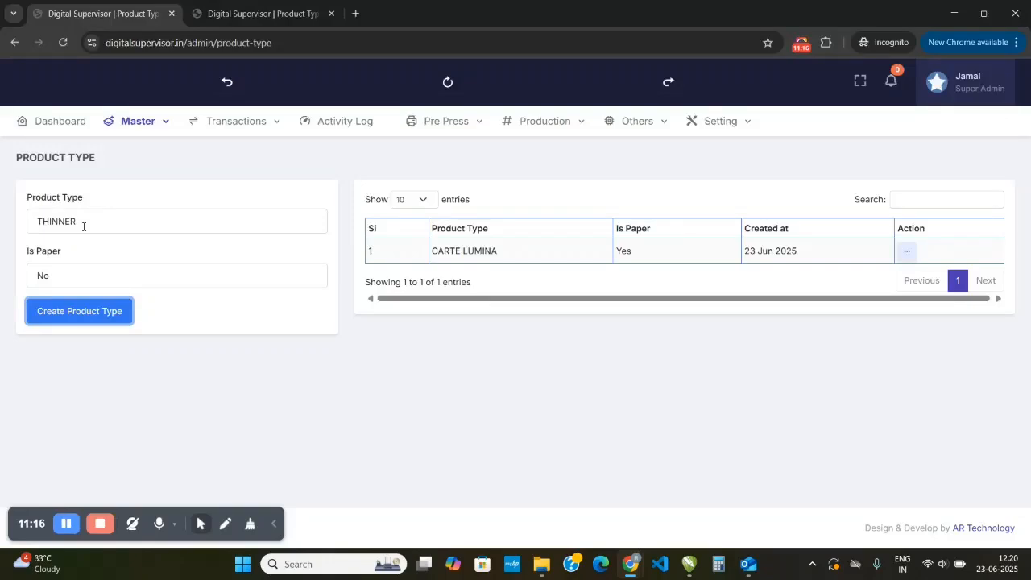
click(105, 317)
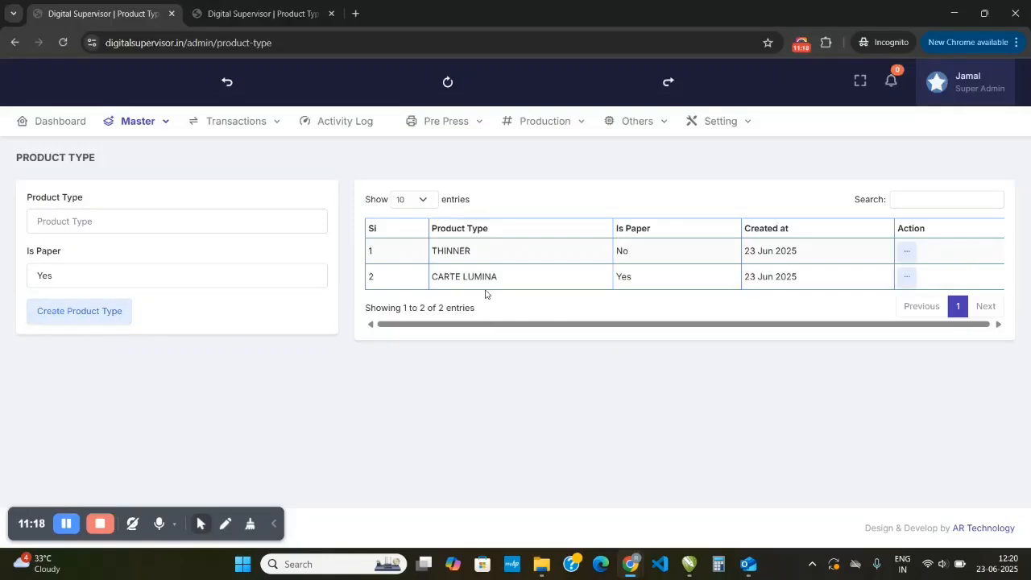
- Return to the product master and start adding a non-paper item under the CHEMICAL category
mouse_move(118, 136)
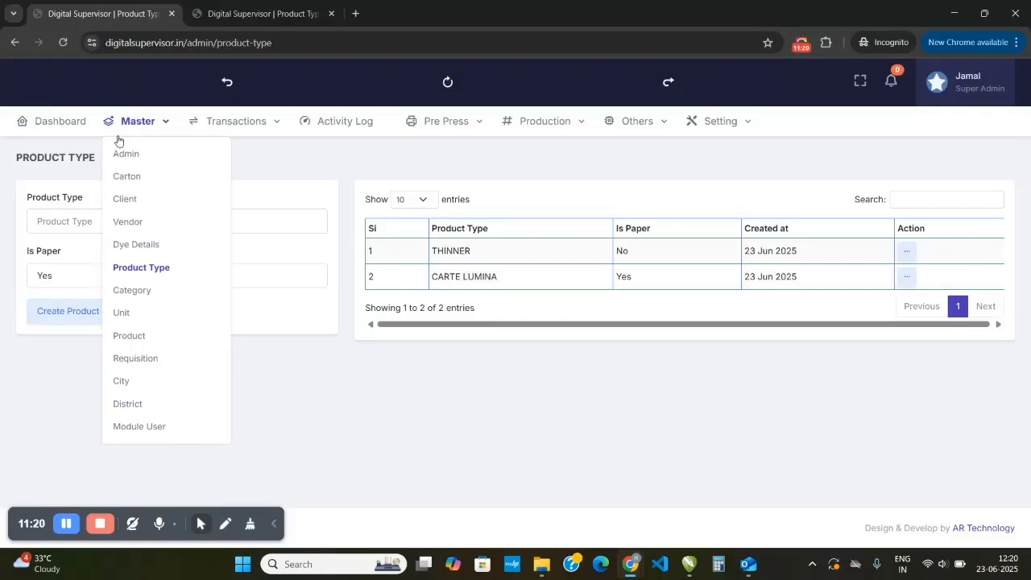
click(132, 337)
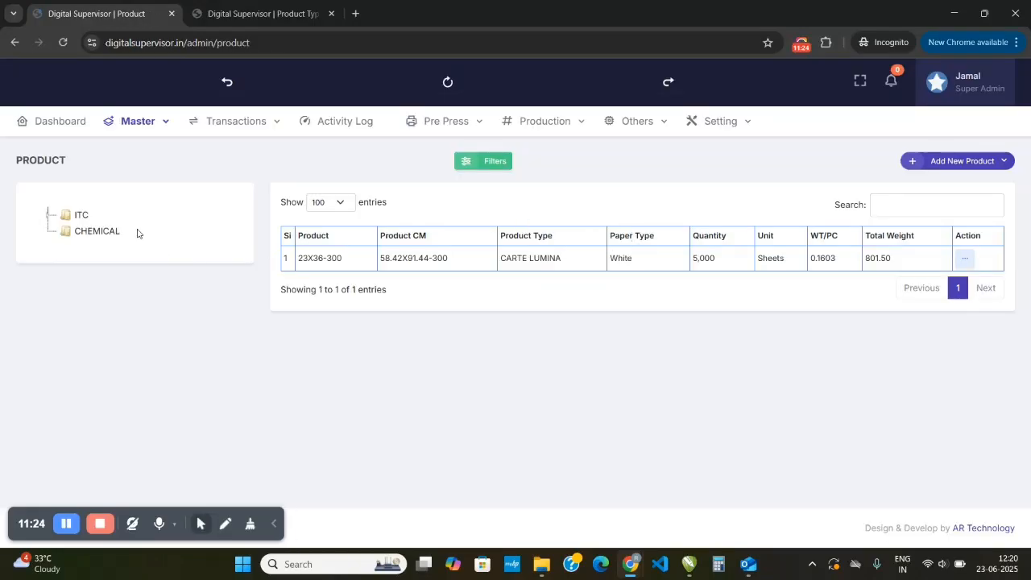
click(97, 232)
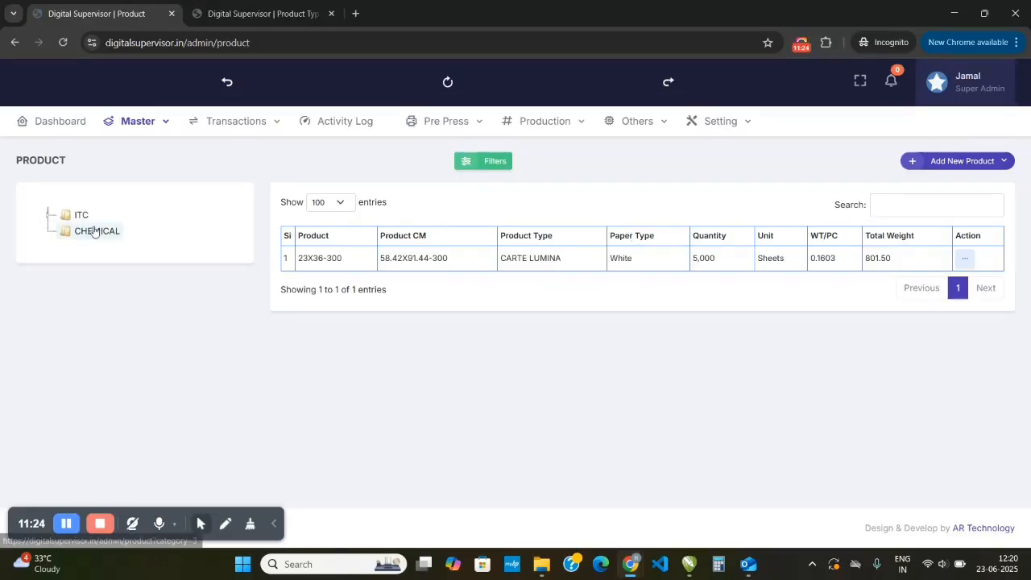
click(989, 164)
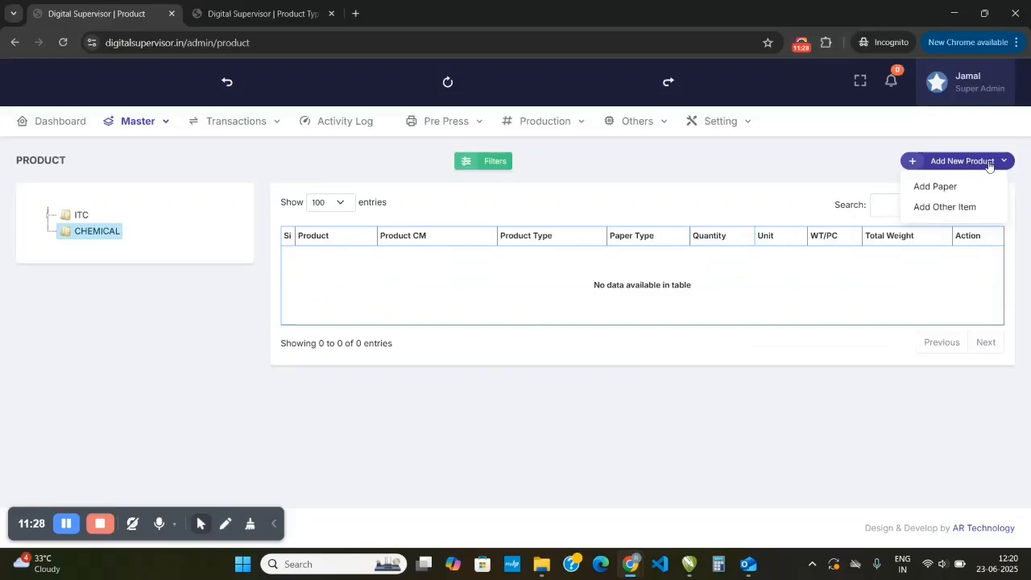
click(941, 209)
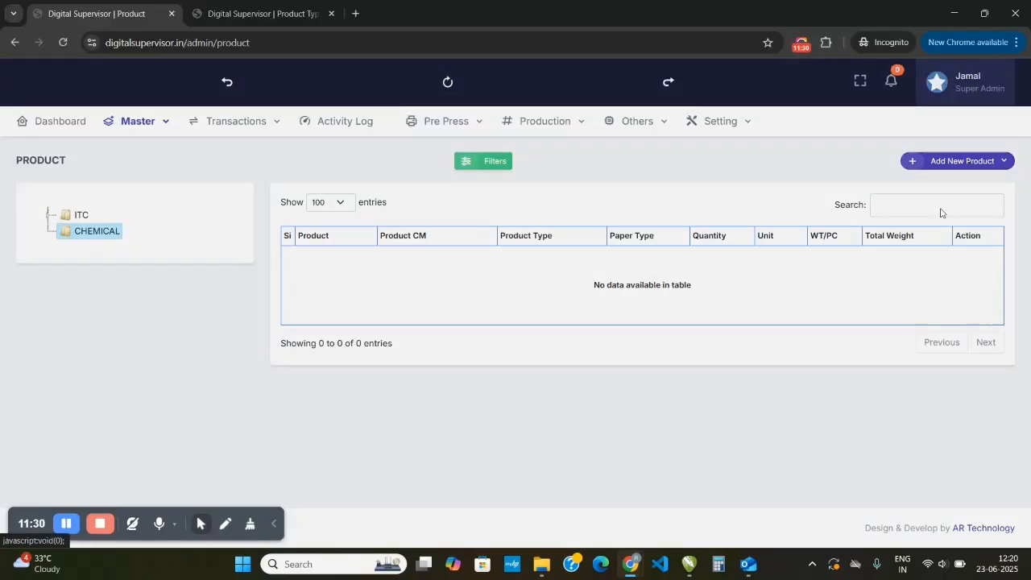
- Enter THINNER as the new item's product name and 0000 as its HSN
click(511, 152)
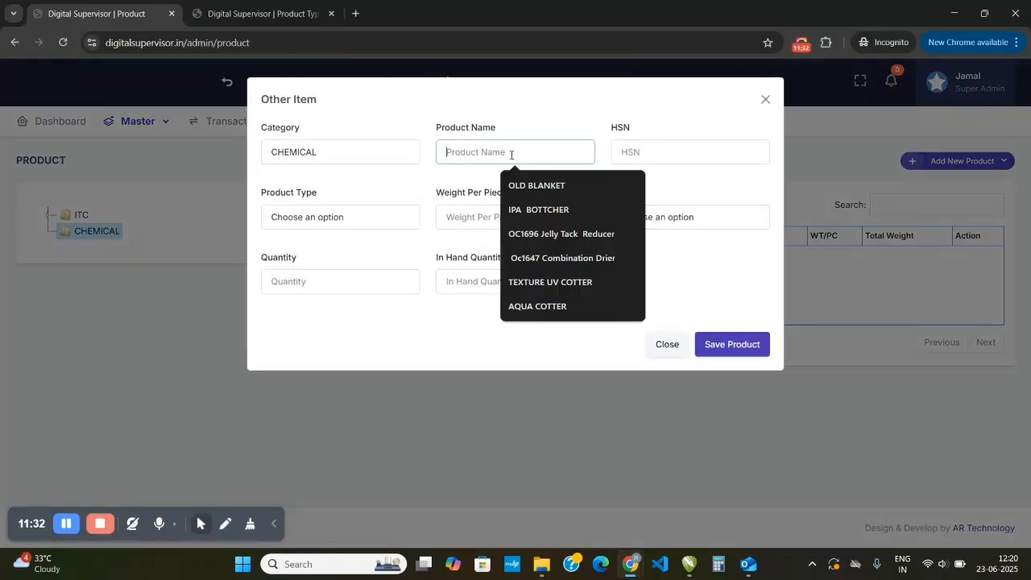
text(THINNER)
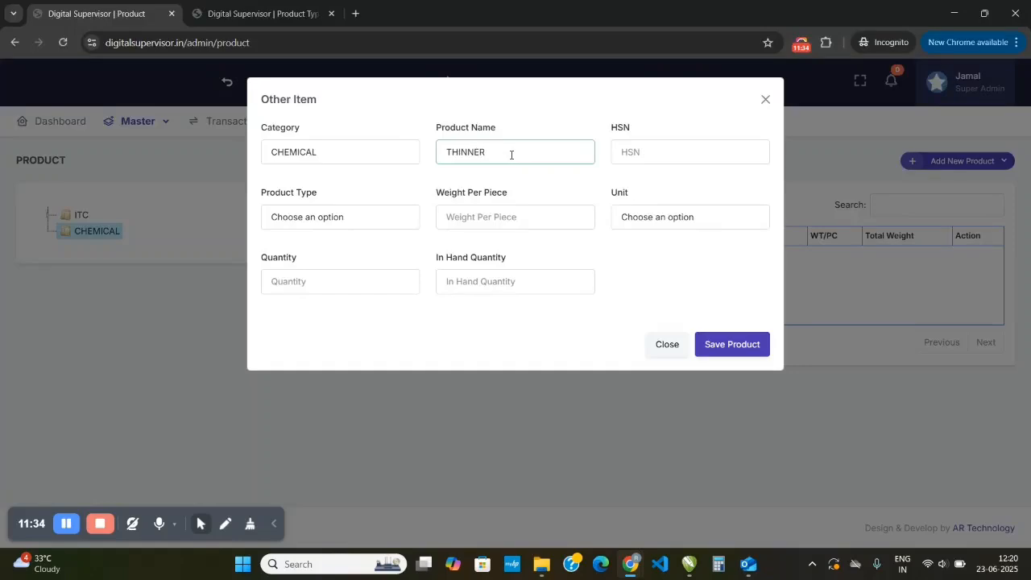
key(Tab)
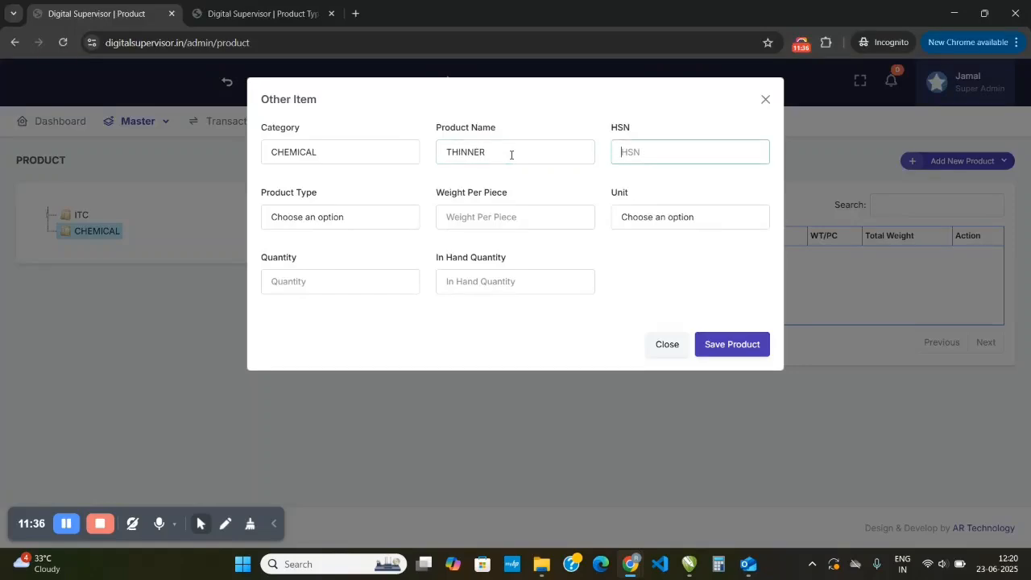
text(0000)
key(Tab)
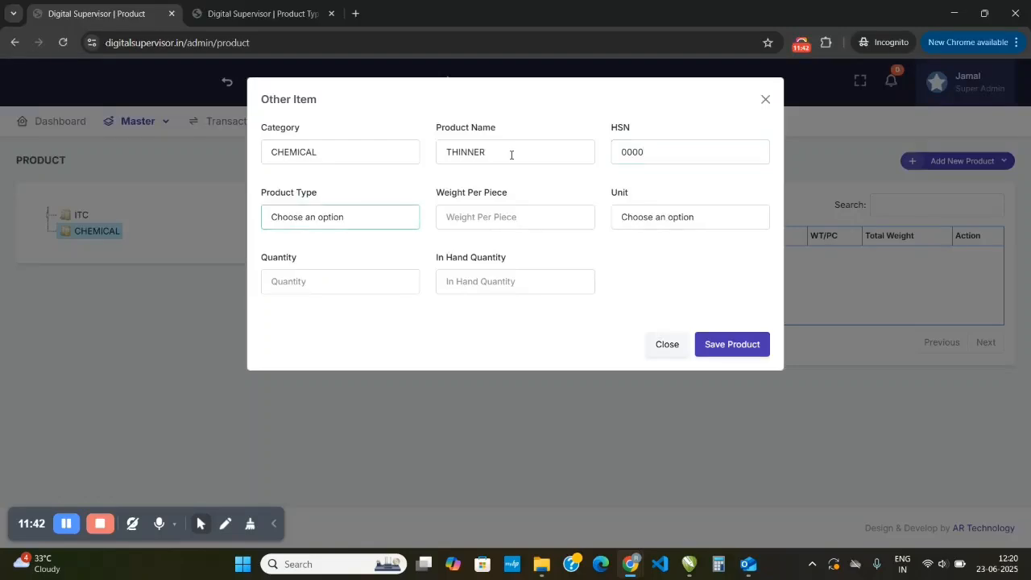
- Choose THINNER as the item's product type and set its weight per piece to 10
key(t)
key(Tab)
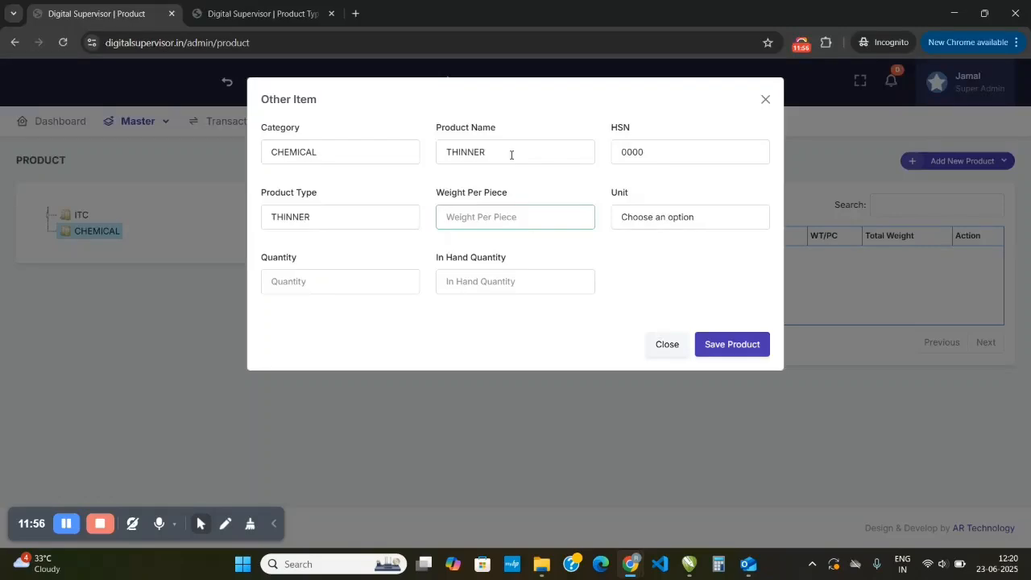
text(10)
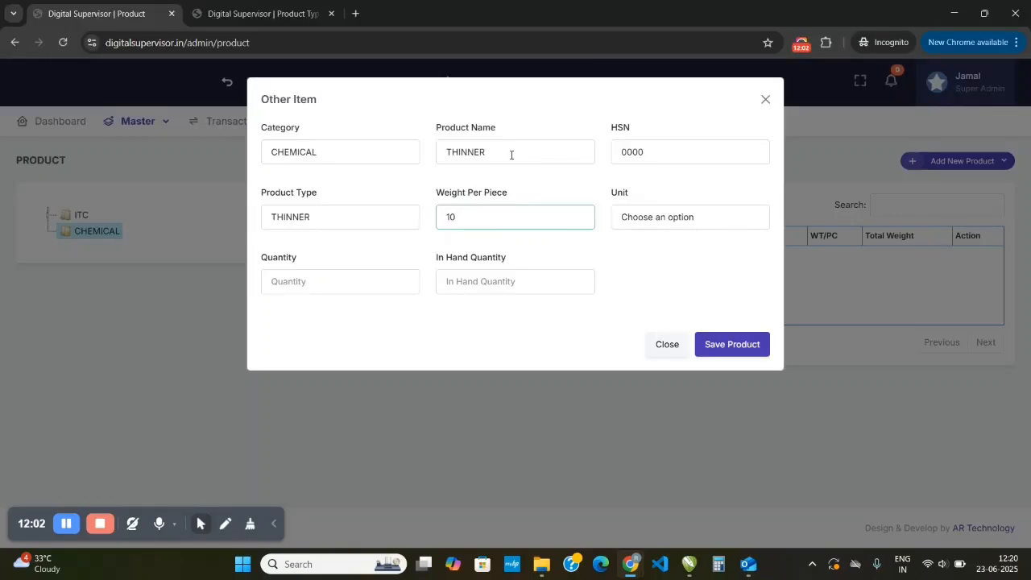
- Set the THINNER item's unit to Liter (Ltr), quantity to 3 and in-hand quantity to 1, and save the product
key(Tab)
key(l)
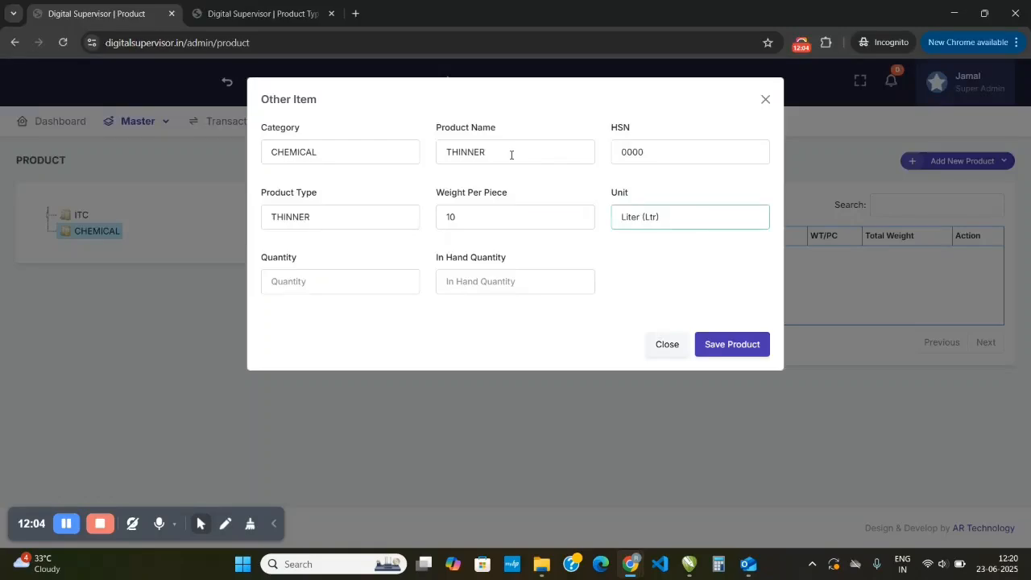
key(Tab)
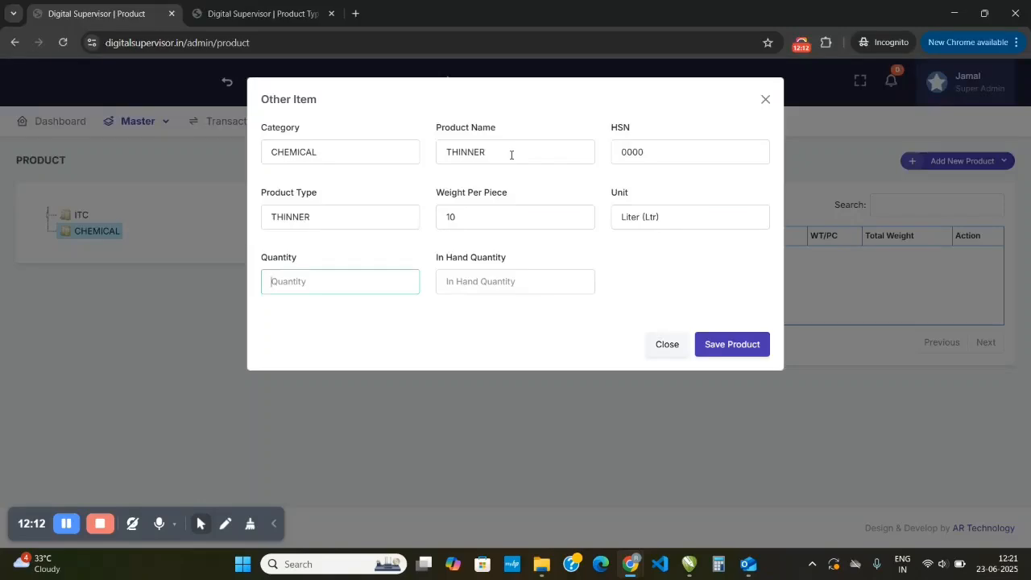
text(3)
key(Tab)
text(3)
key(Tab)
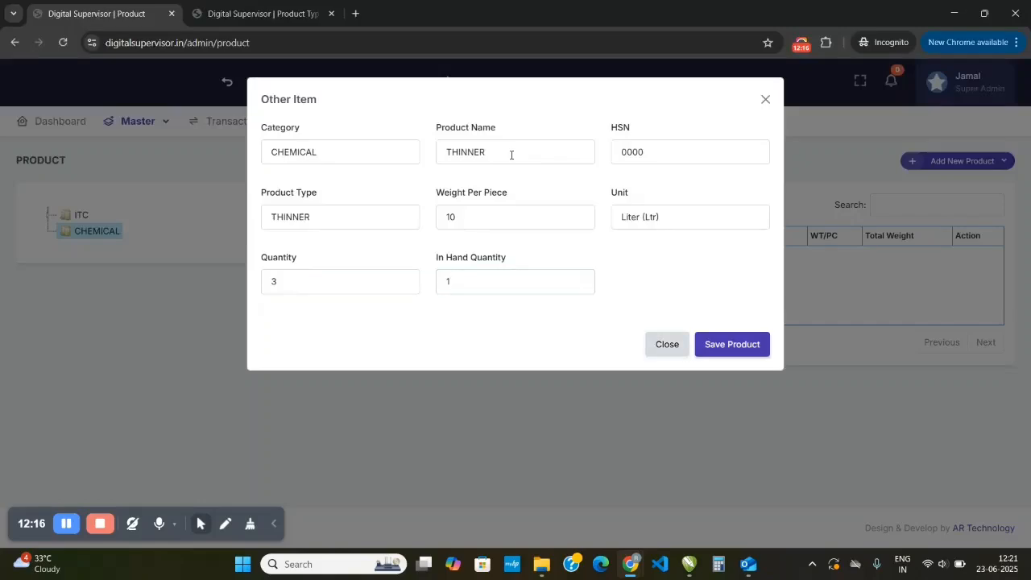
key(Tab)
key(Return)
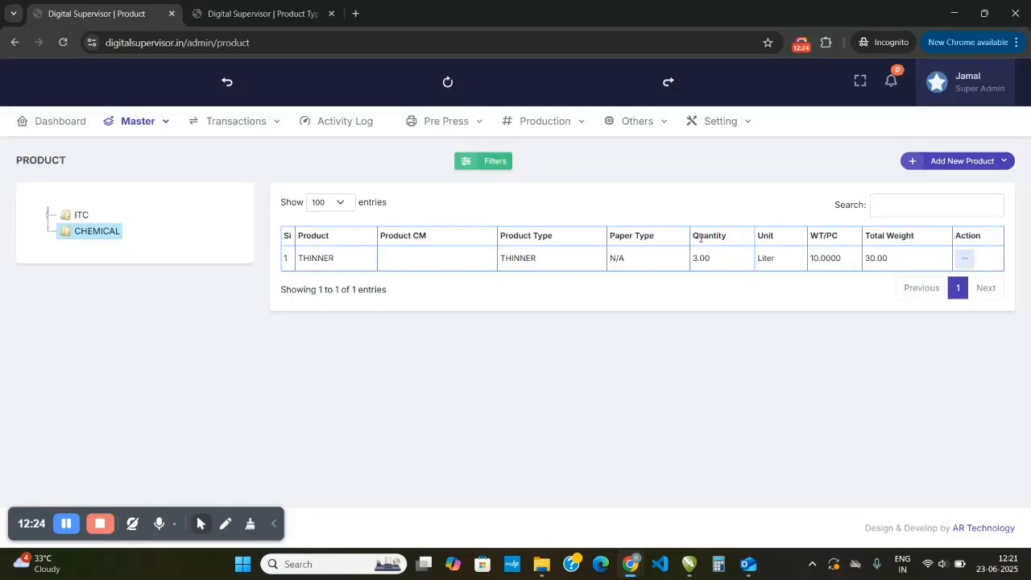
- Check the THINNER item's quantity and weight values in the product list and open its ledger
drag(697, 258, 693, 257)
drag(810, 258, 865, 257)
click(863, 270)
click(964, 258)
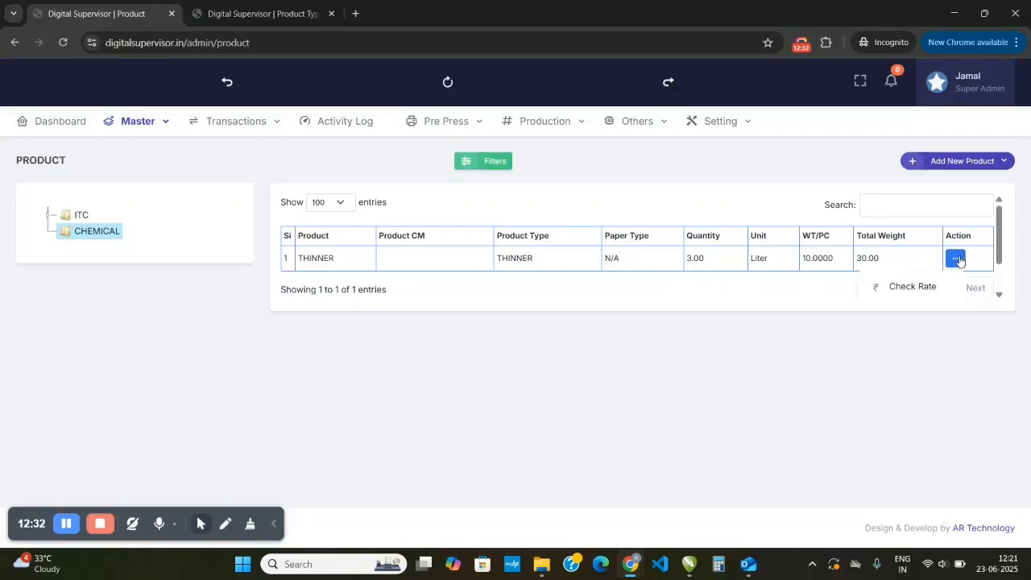
scroll(955, 266, down, 1)
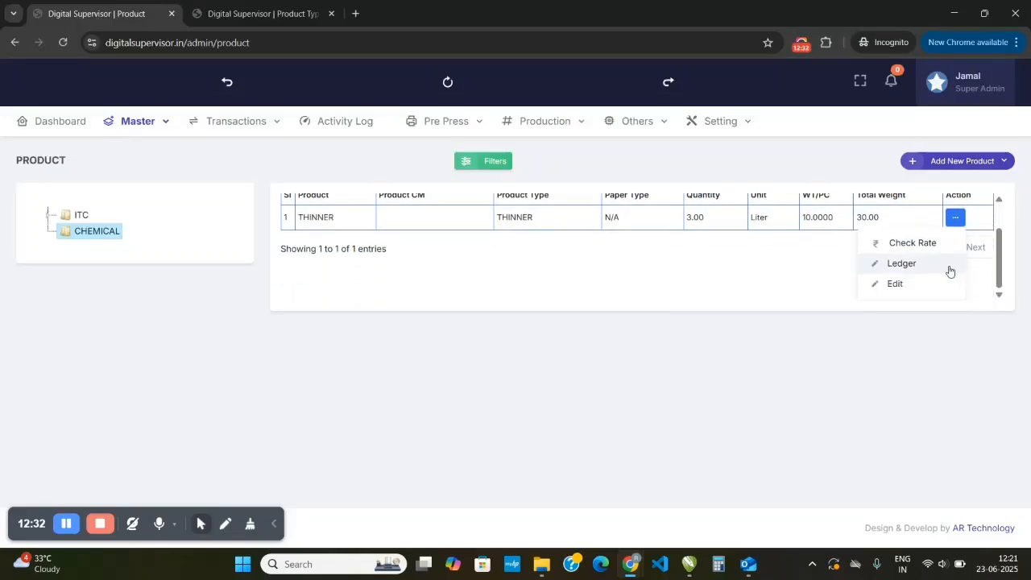
click(902, 264)
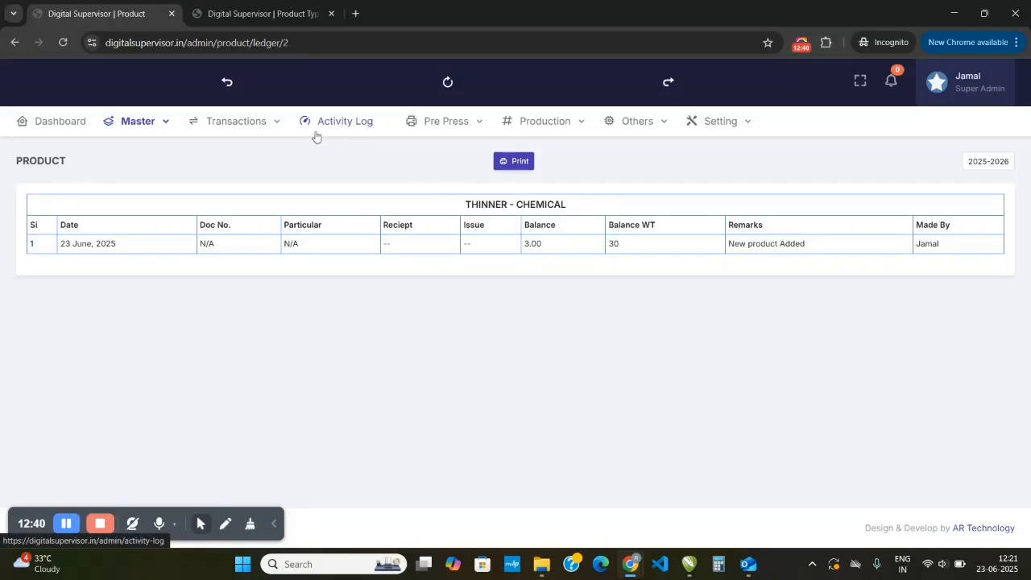
- Return to the product list and view the actions available for the THINNER item
click(229, 84)
click(964, 258)
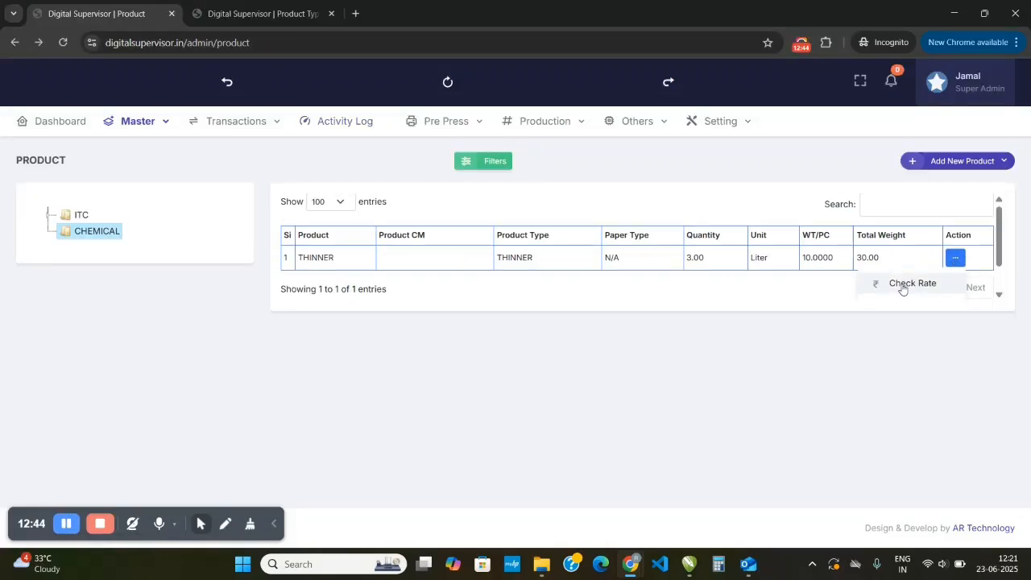
scroll(894, 277, down, 1)
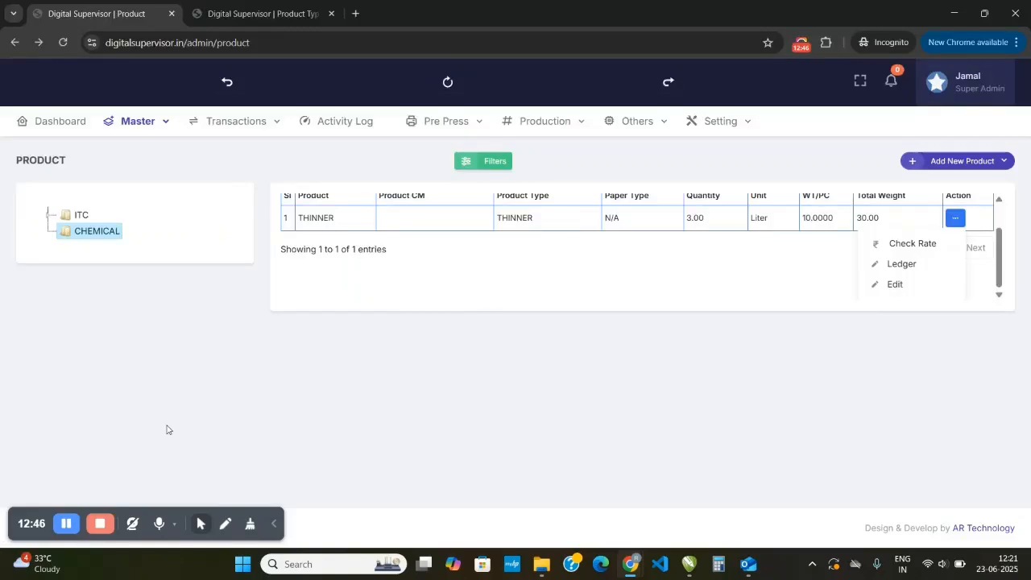
click(67, 524)
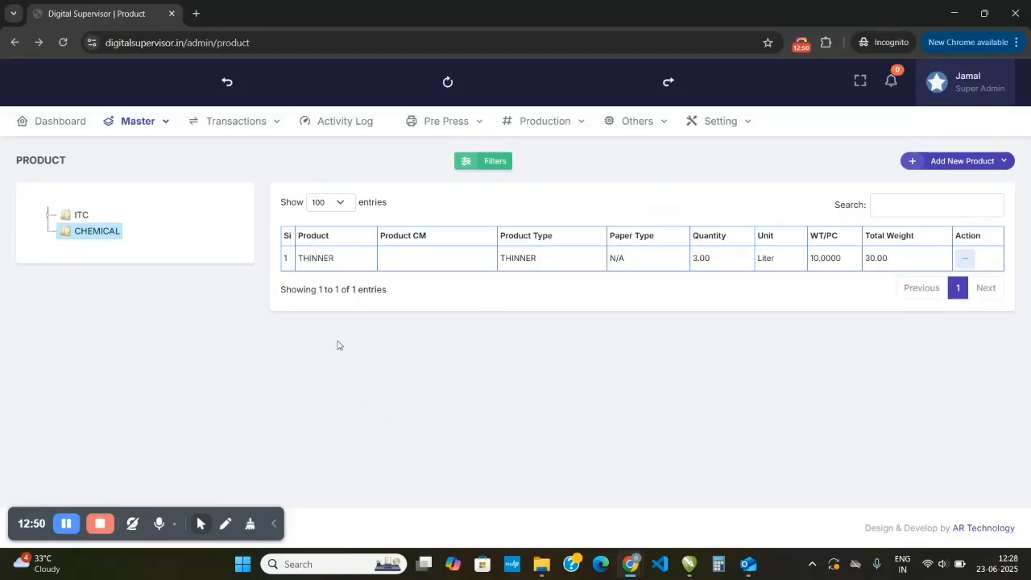
- Review the products listed under the ITC category, its CARTE LUMINA subcategory and the CHEMICAL category
mouse_move(133, 123)
click(75, 217)
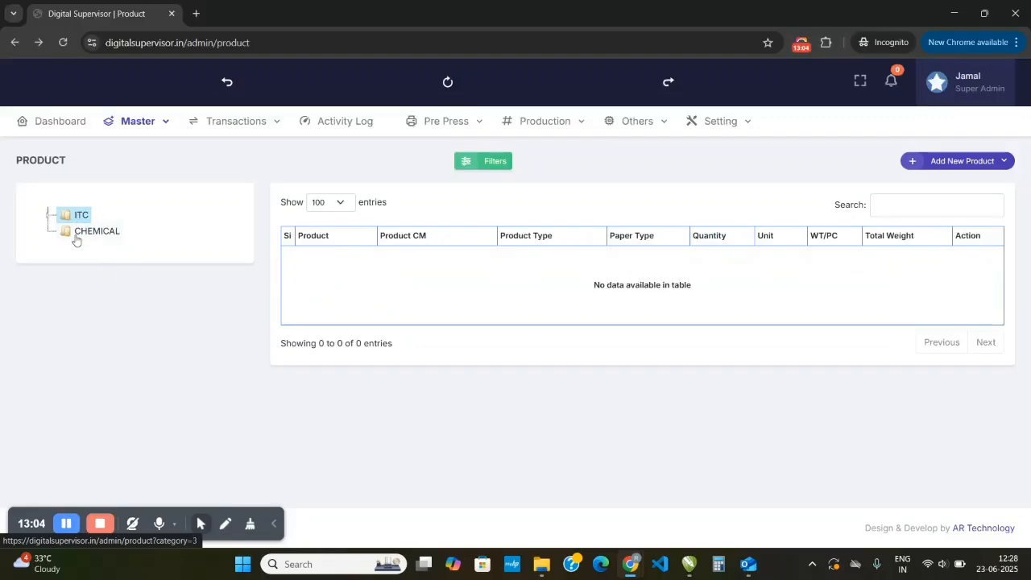
click(48, 214)
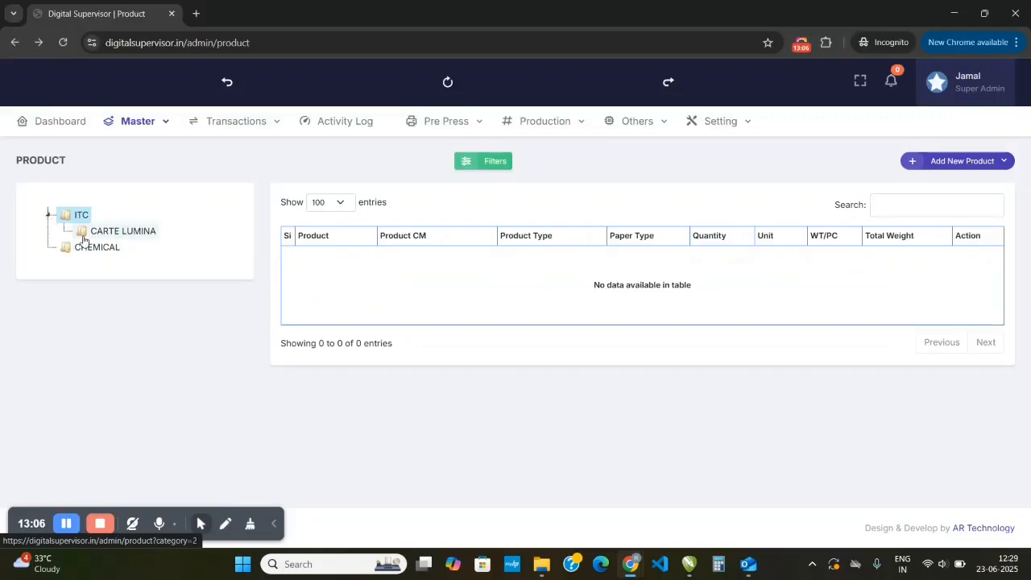
click(97, 236)
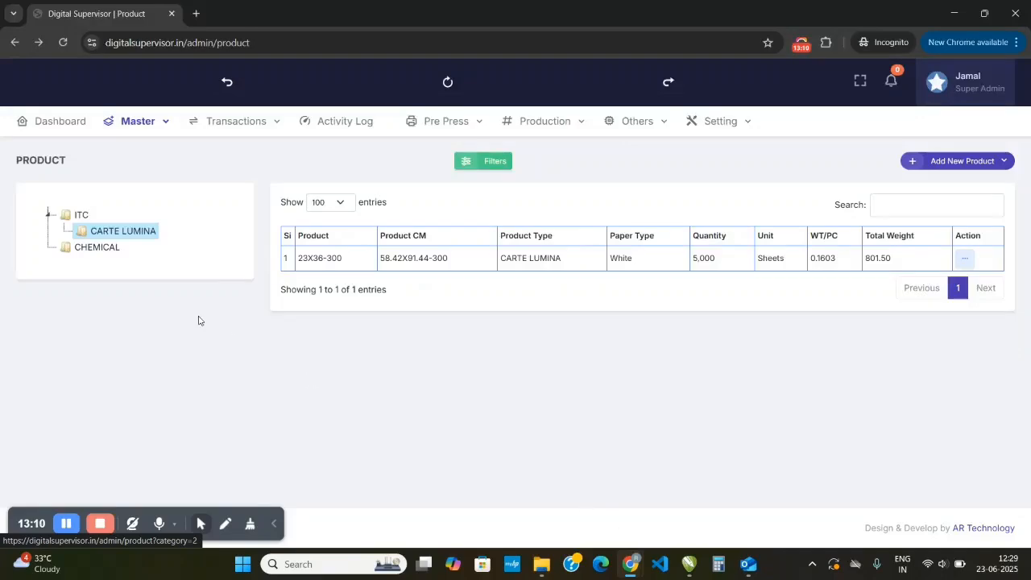
click(100, 250)
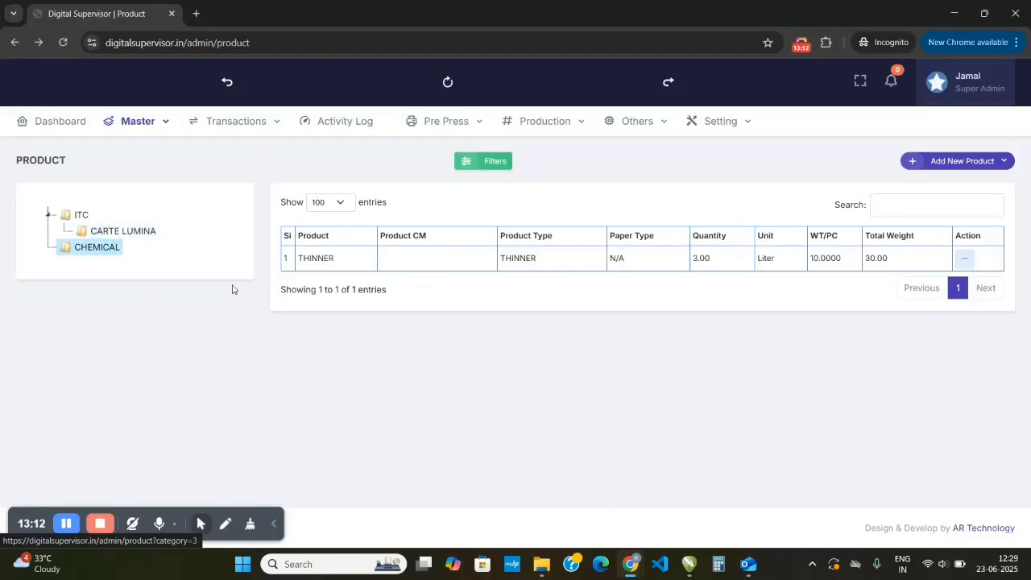